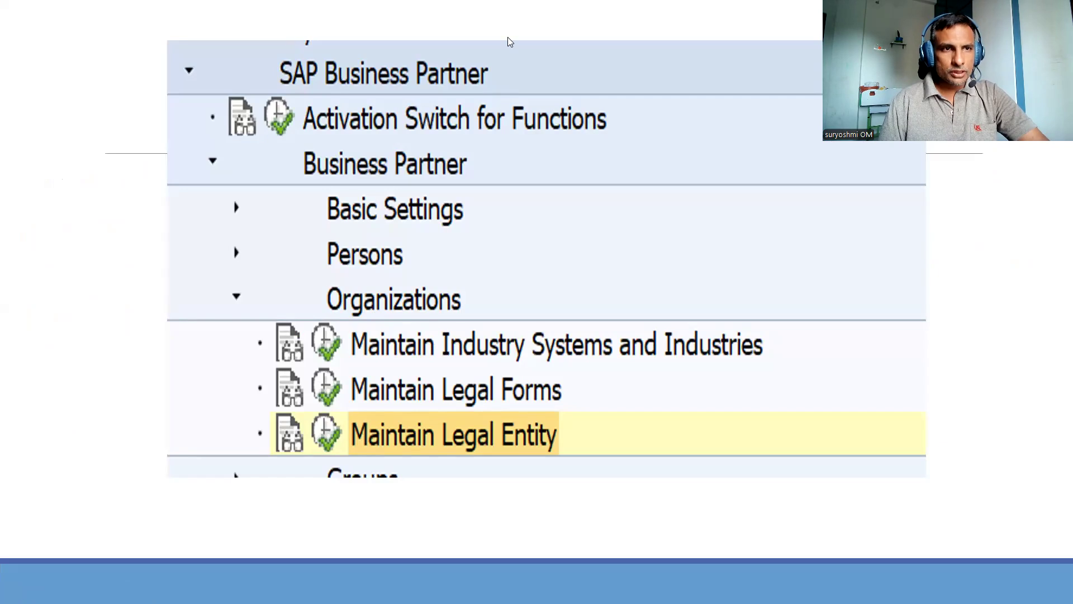
In SAP's BP transaction, search for organizations by search term WATCH and open the HUNDAI GERMANY business partner
key(alt+Tab)
text(bp)
key(Return)
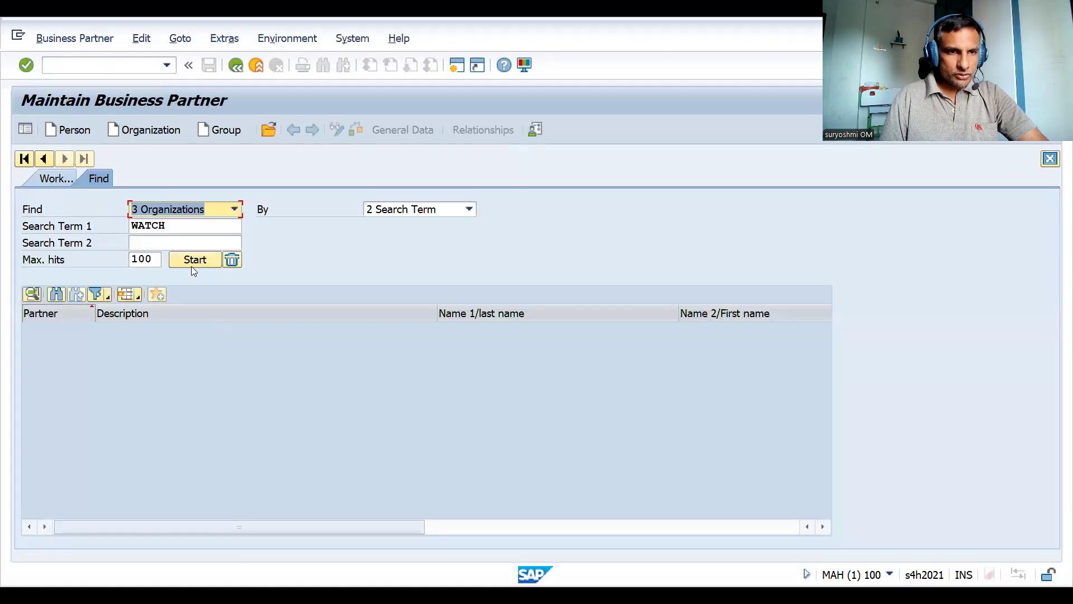
click(192, 265)
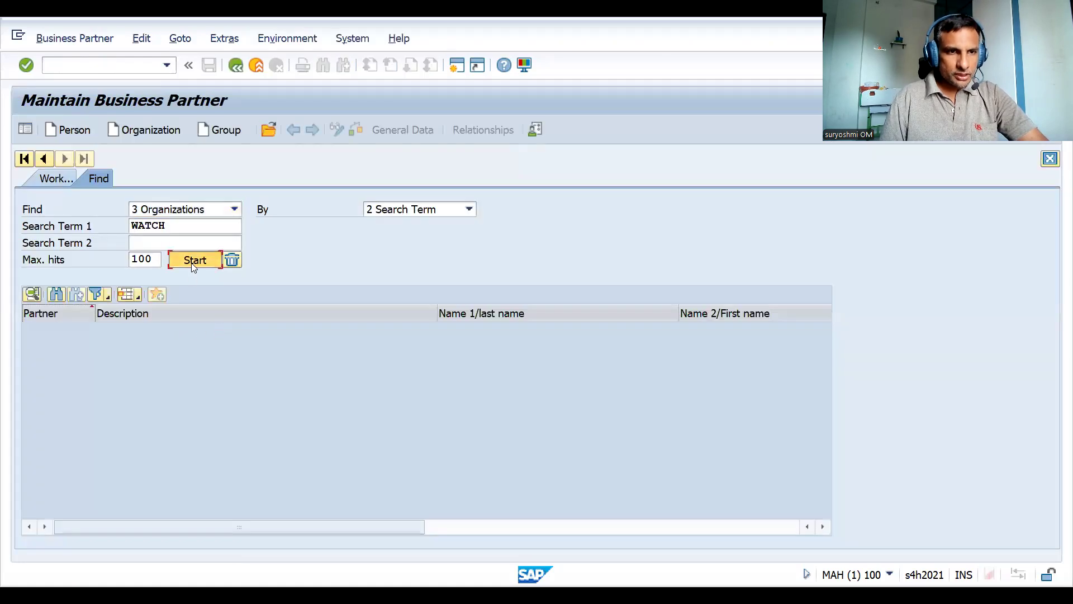
double_click(155, 359)
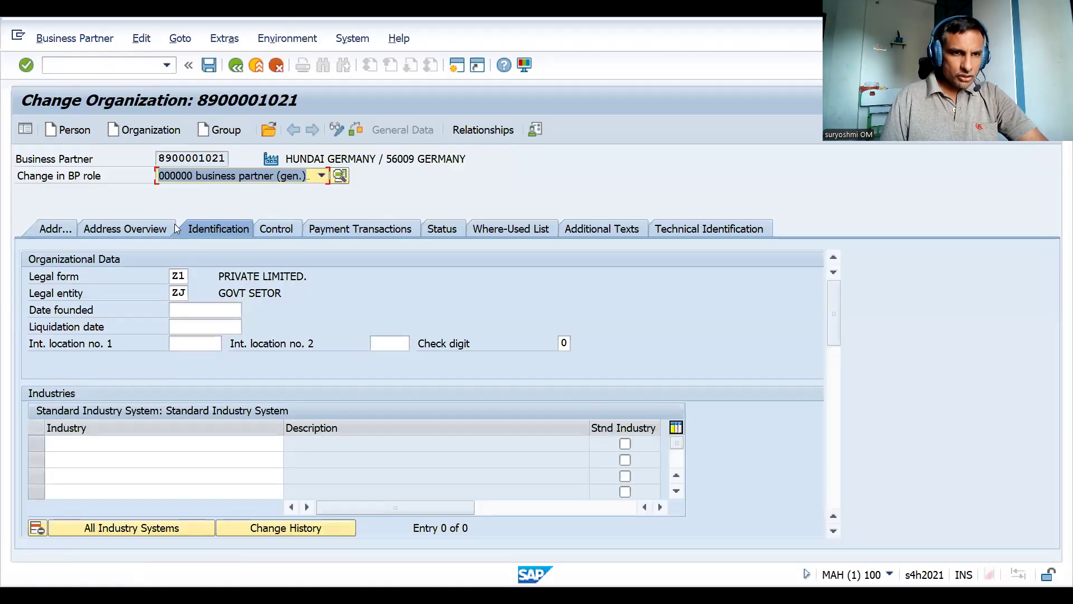
Examine the possible Industry values for the partner's Standard Industry System, and close the value list
click(93, 437)
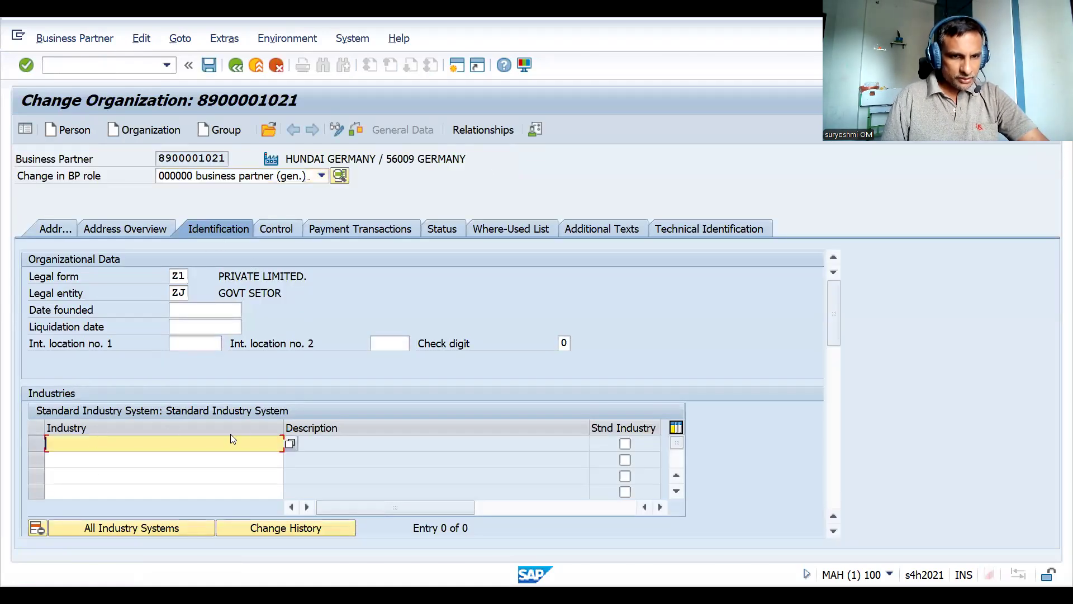
click(289, 444)
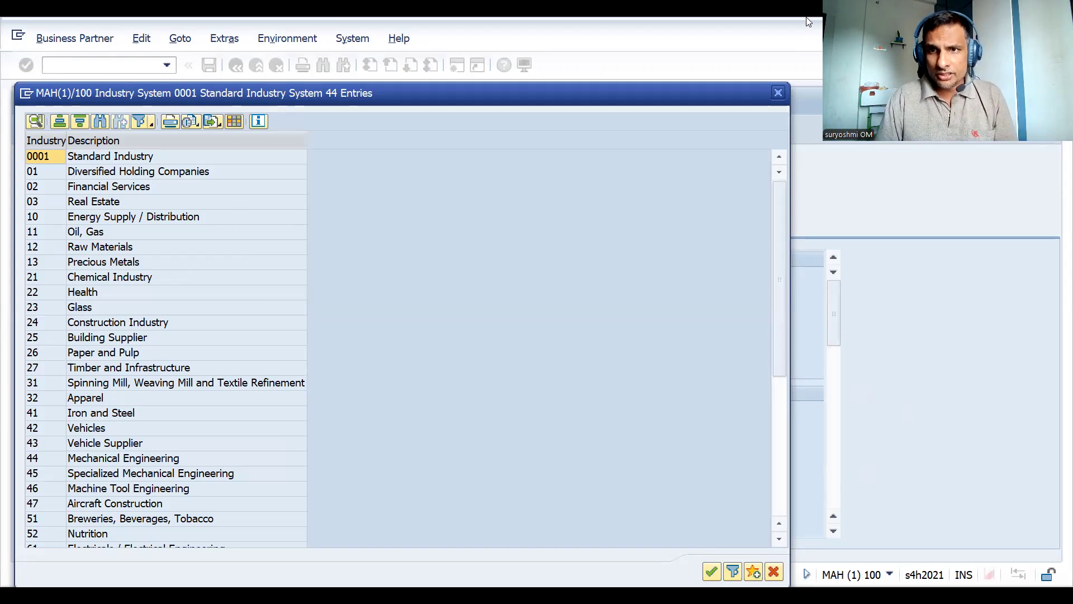
click(777, 94)
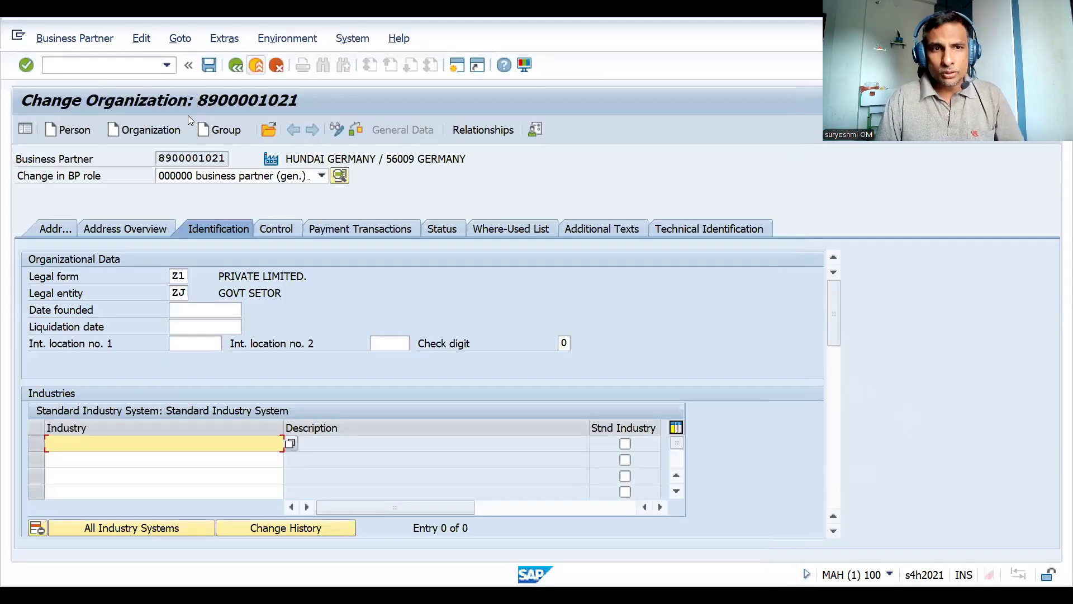
click(215, 177)
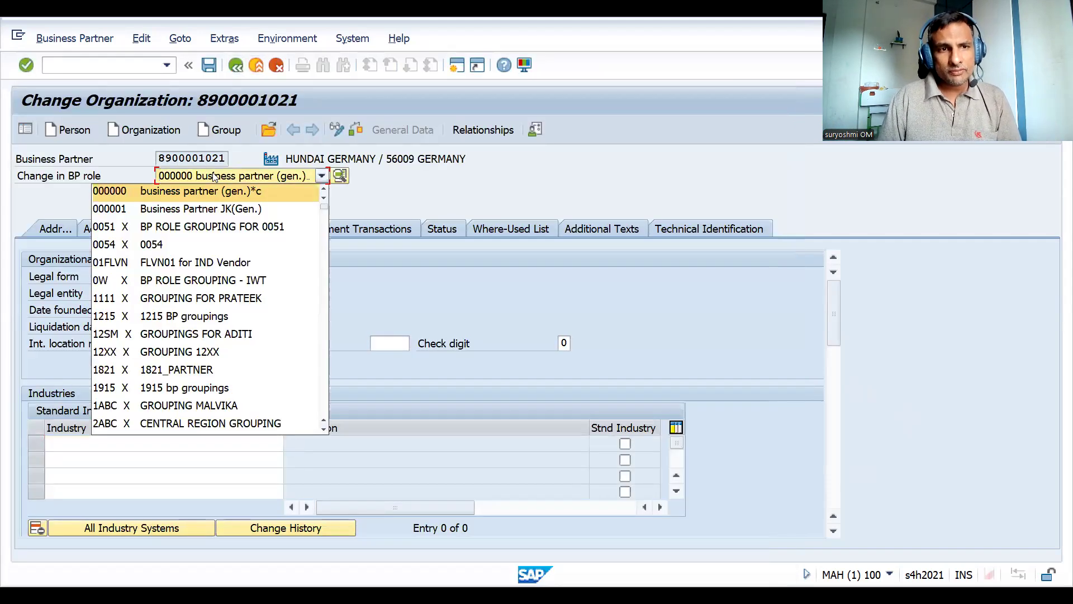
click(214, 176)
click(215, 177)
click(215, 177)
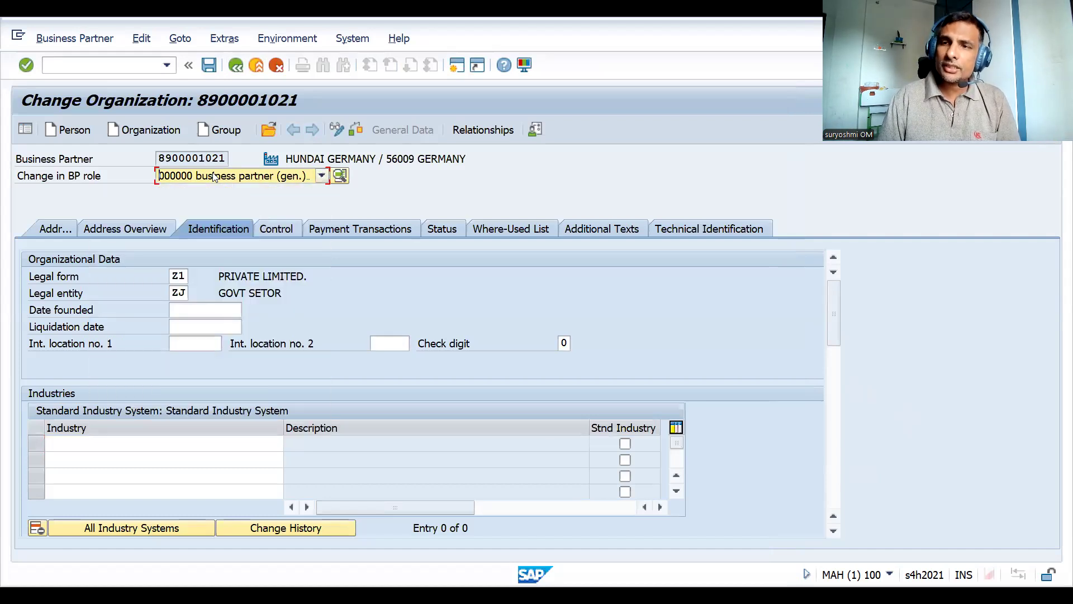
Switch to transaction SPRO and display the SAP Customizing Implementation Guide
click(106, 71)
text(/N)
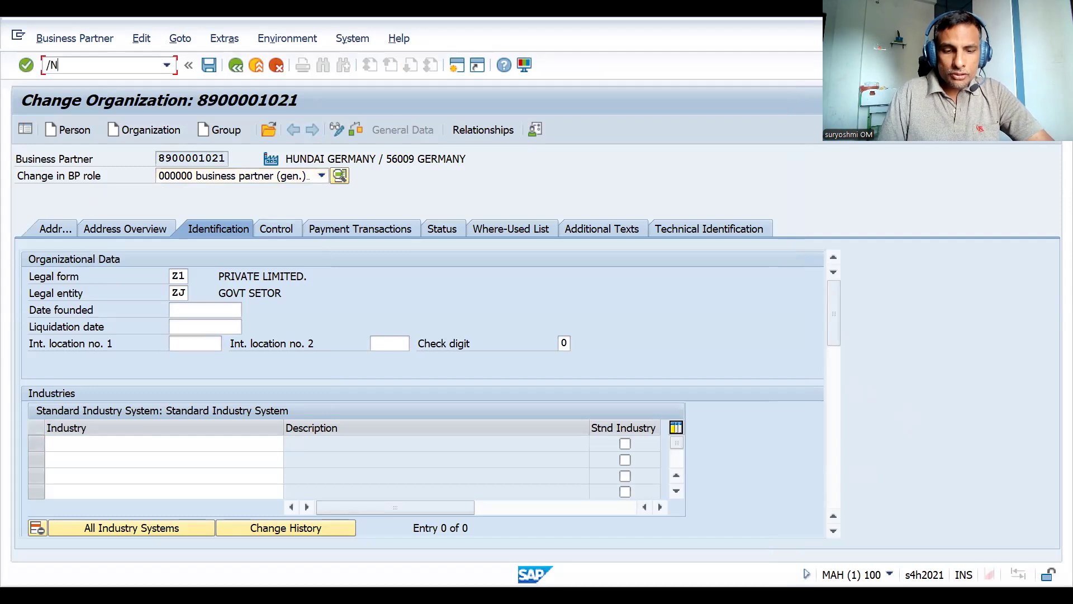
text(SPRO)
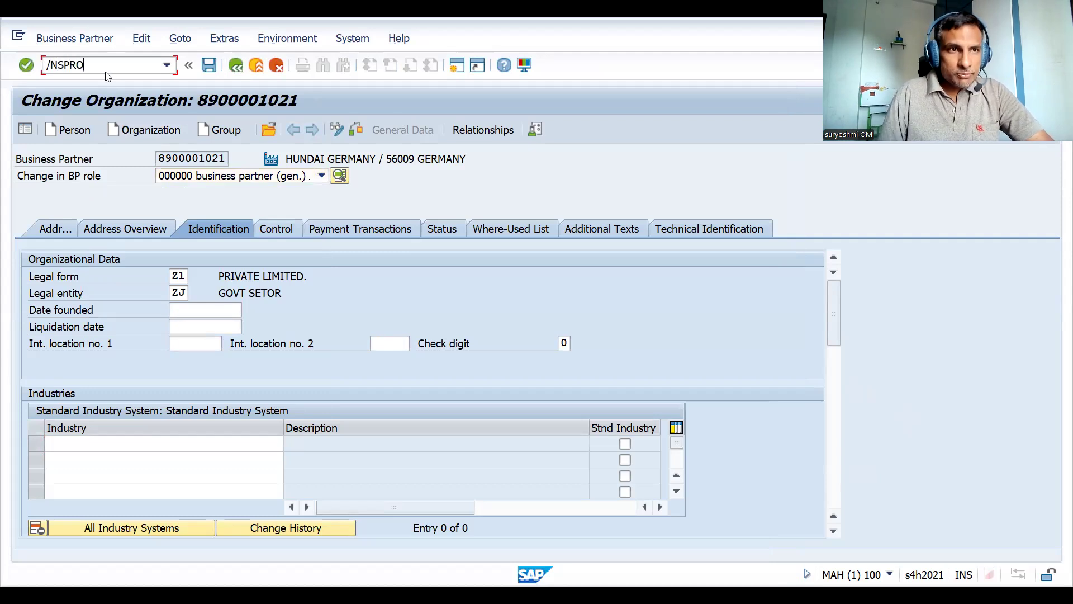
key(Return)
click(80, 132)
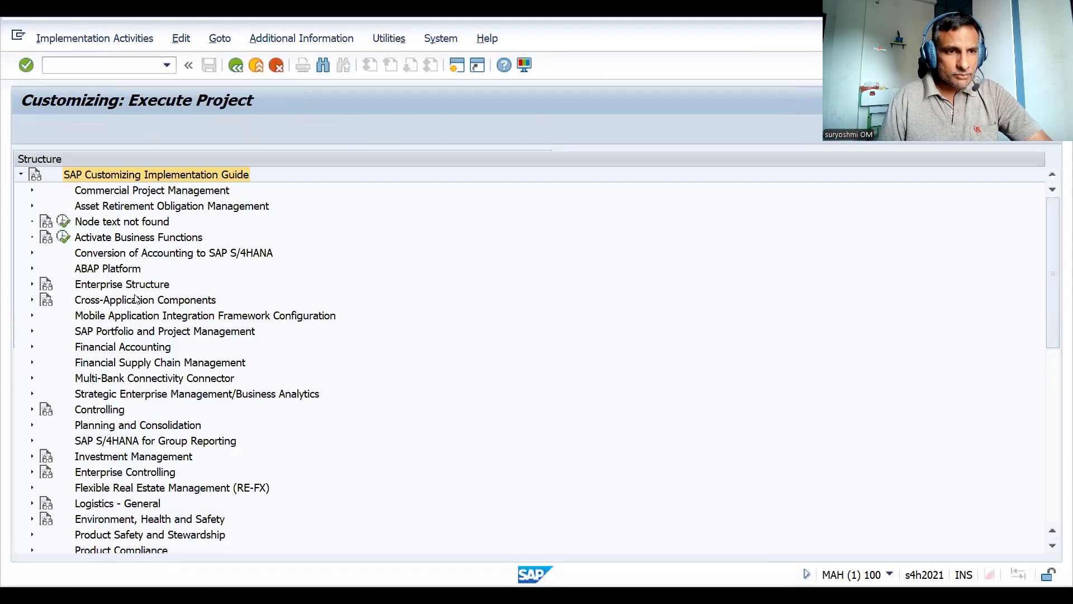
Expand Cross-Application Components in the implementation guide, and expand its SAP Business Partner node
click(135, 301)
double_click(132, 302)
key(Down)
key(Down)
key(Down)
key(Down)
key(Down)
key(Down)
key(Down)
key(Down)
key(Down)
key(Down)
key(Down)
key(Down)
key(Down)
key(Down)
key(Down)
key(Down)
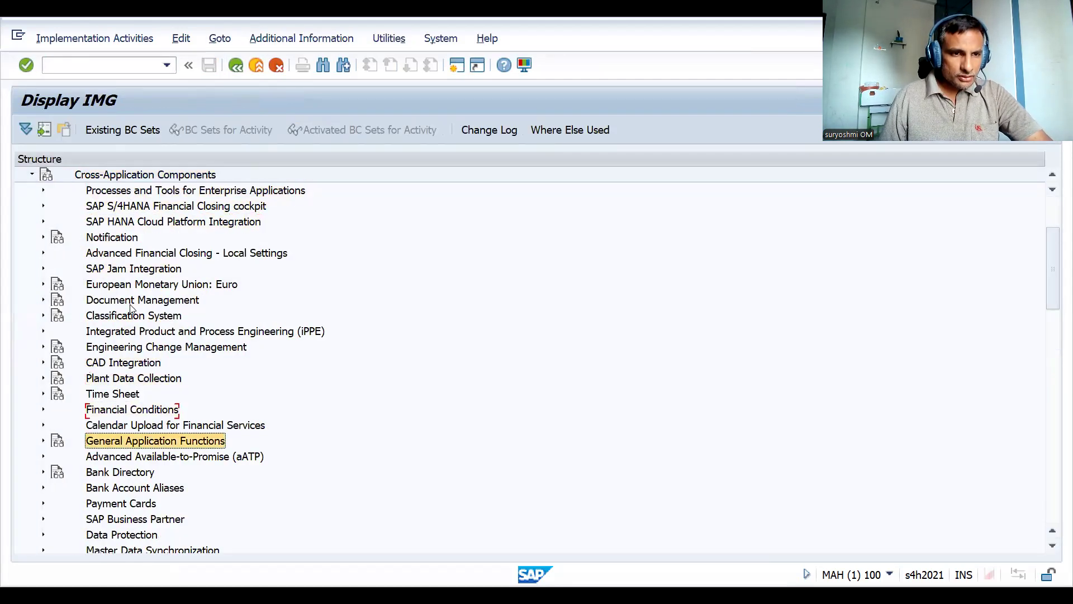
key(Down)
key(Down)
key(Down)
key(Down)
key(Down)
key(Right)
Expand Organizations under Business Partner and open the Maintain Industry Systems and Industries activity
key(Down)
key(Down)
key(Right)
key(Down)
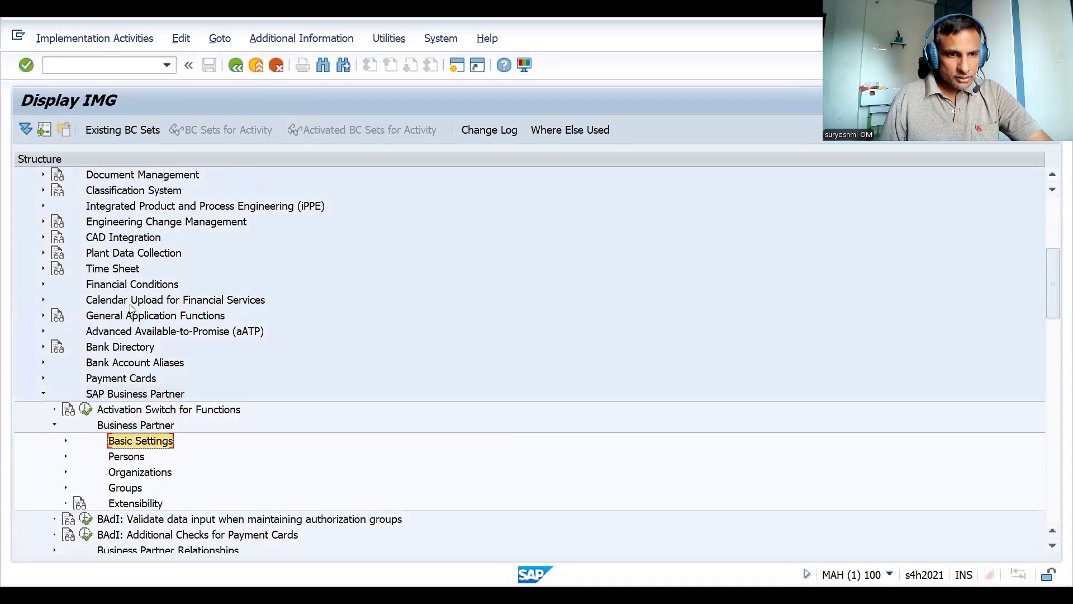
key(Down)
key(Down)
key(Right)
key(Down)
key(Down)
key(Down)
key(Down)
key(Down)
key(Down)
key(Down)
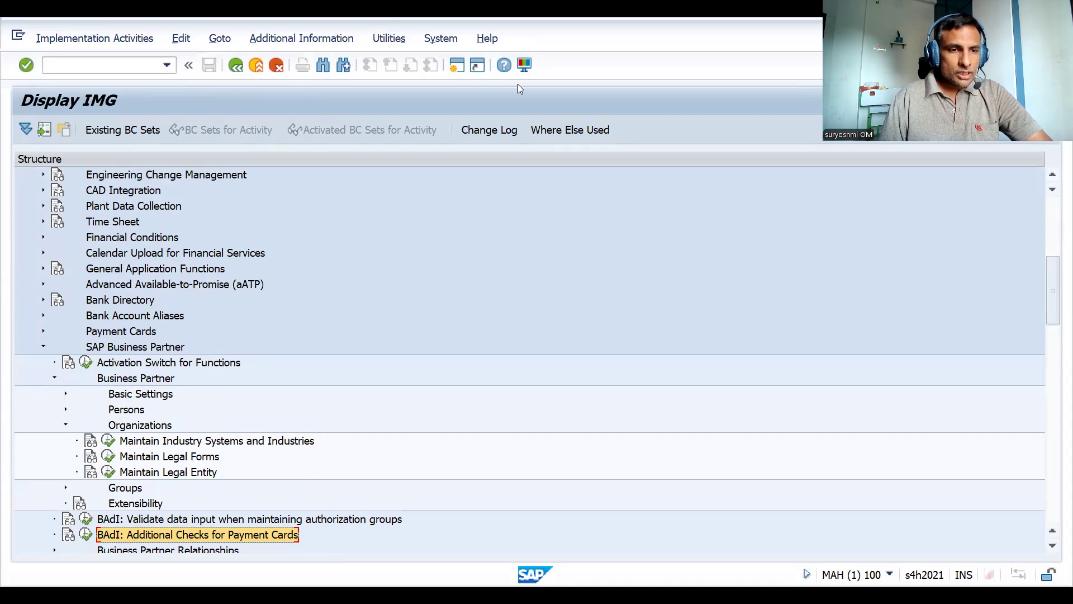
key(alt+Tab)
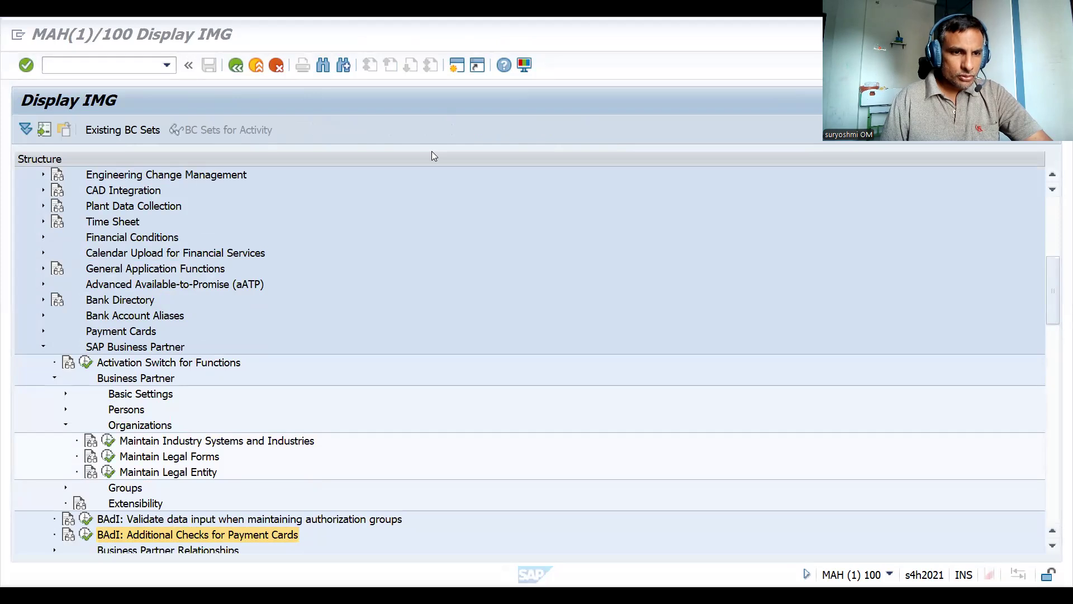
click(107, 443)
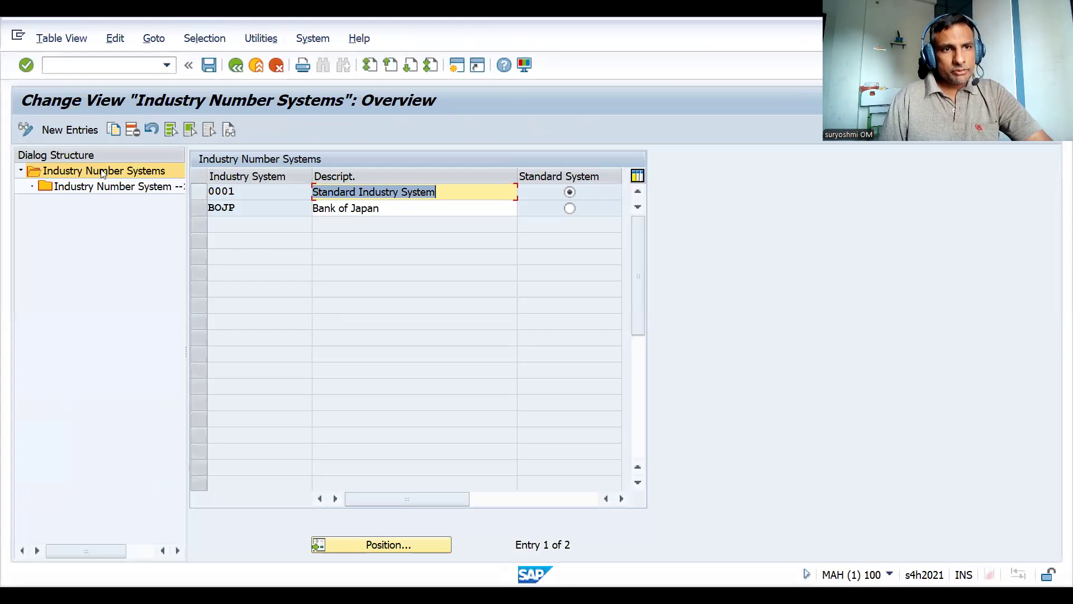
Examine the industries assigned to Standard Industry System 0001 and return to the industry systems overview
click(200, 195)
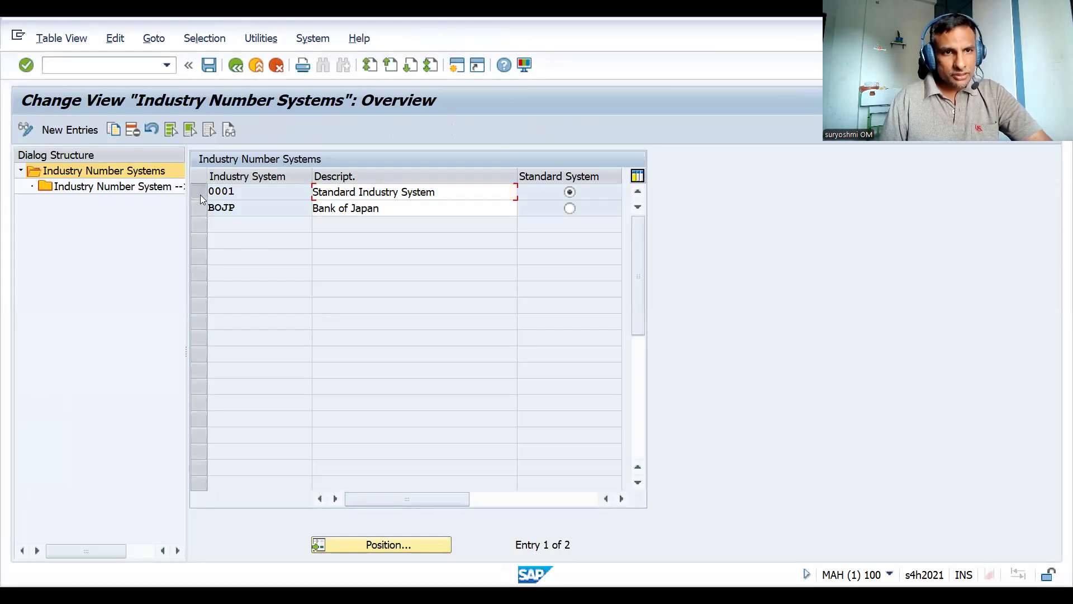
click(144, 189)
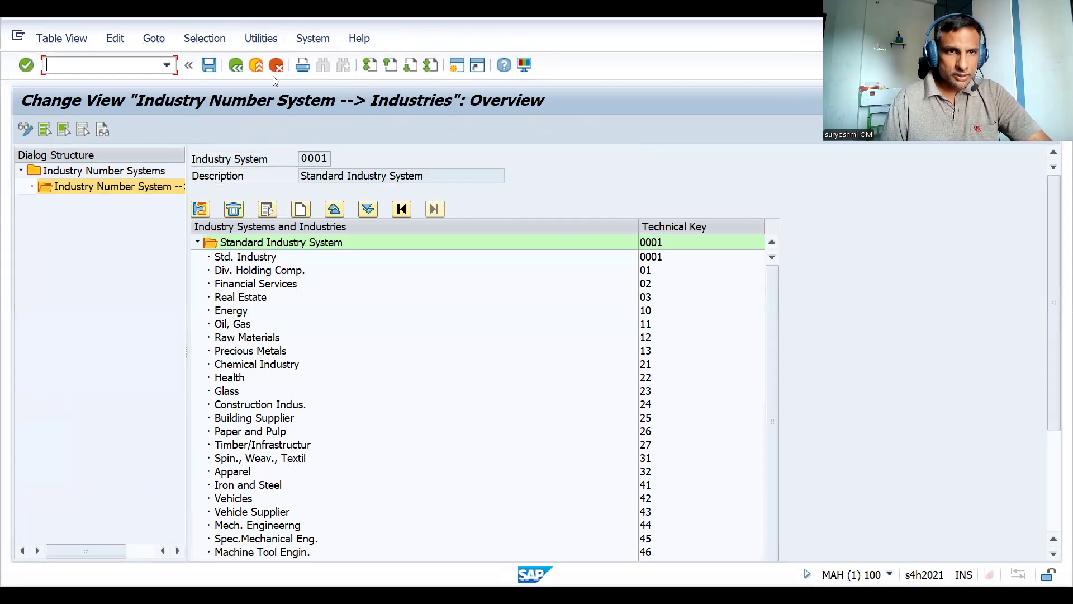
click(236, 66)
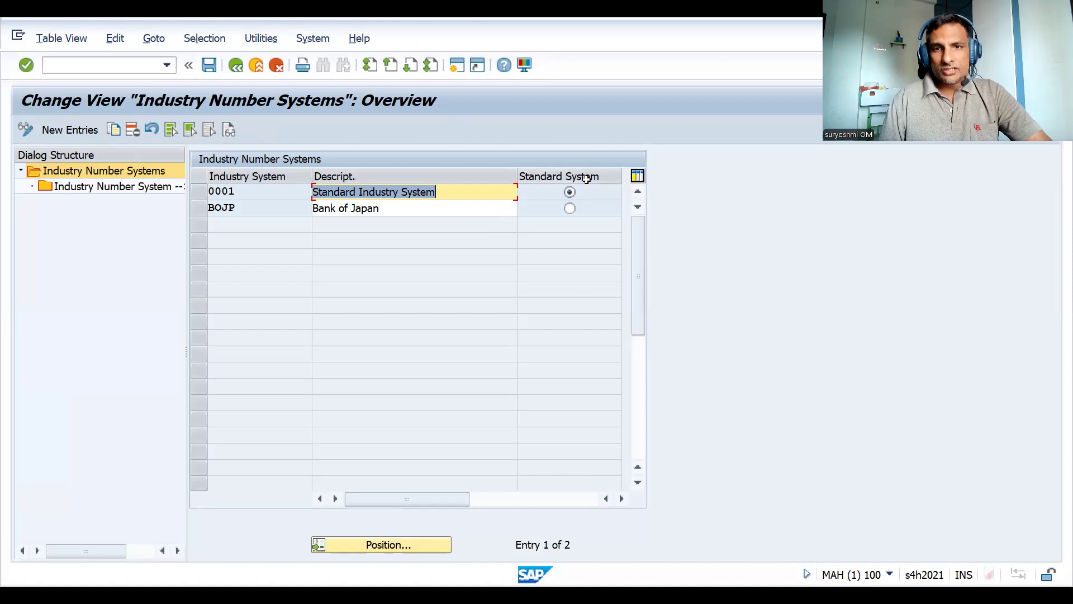
Create a new industry system Z001 with the description DRAM INDUSTRY SYSTEMS
click(99, 123)
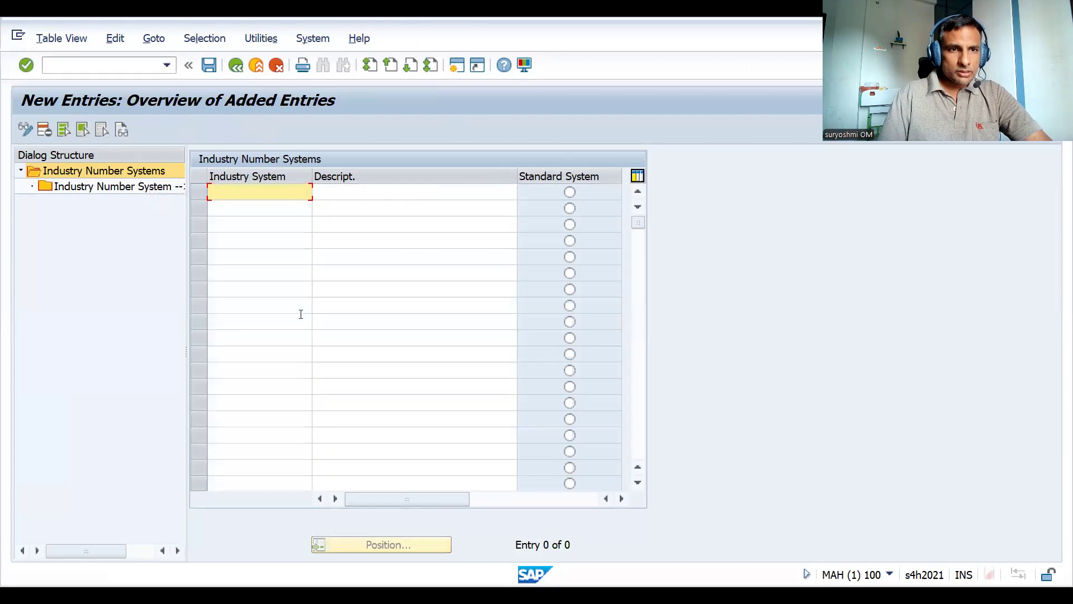
text(Z001)
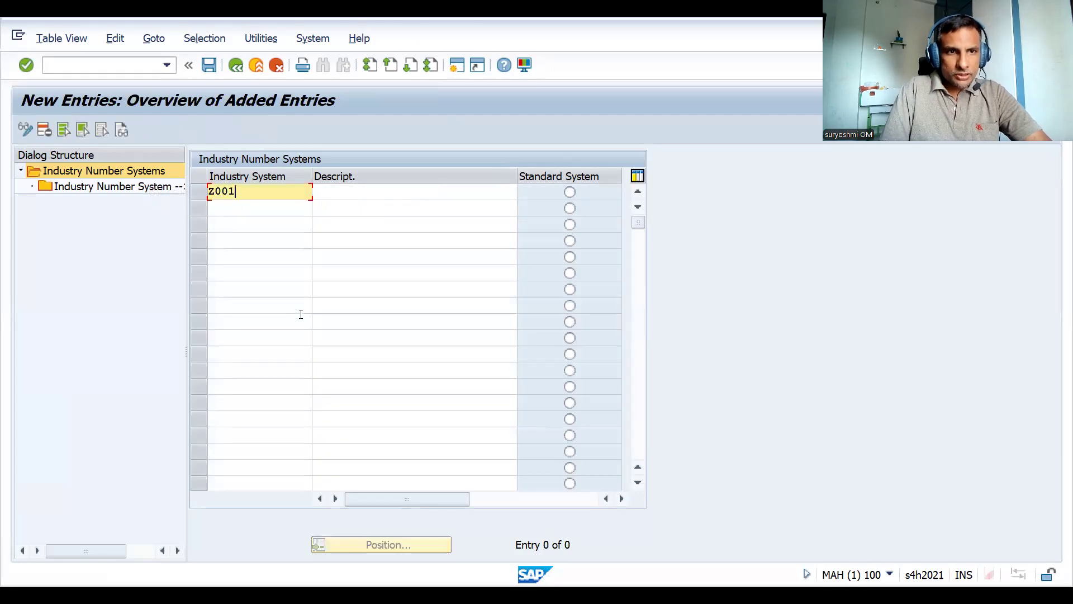
key(Tab)
text(MY)
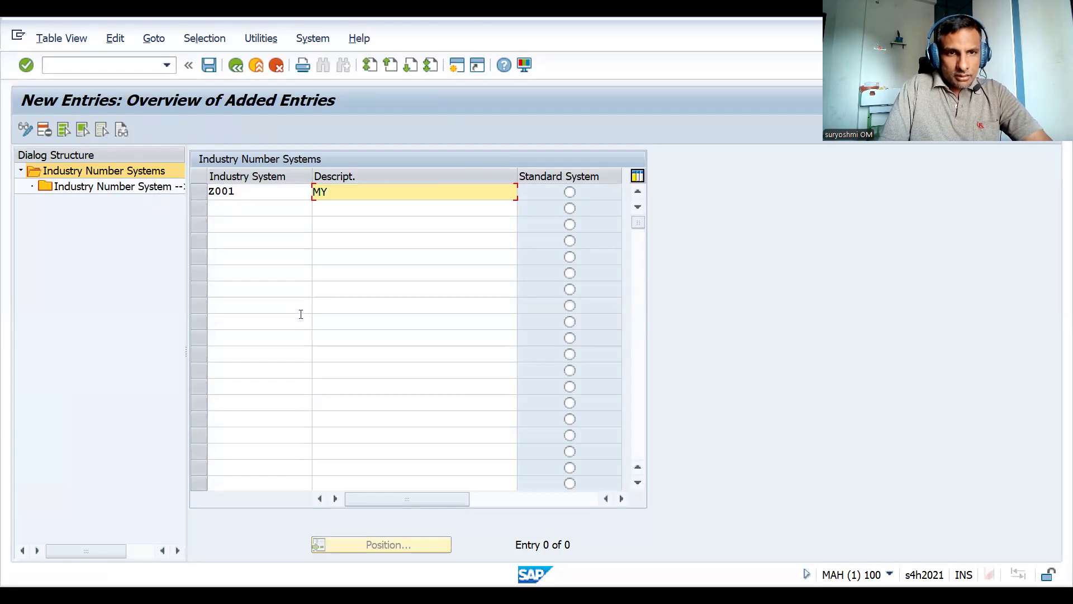
key(BackSpace)
key(BackSpace)
key(BackSpace)
text(DRAM I)
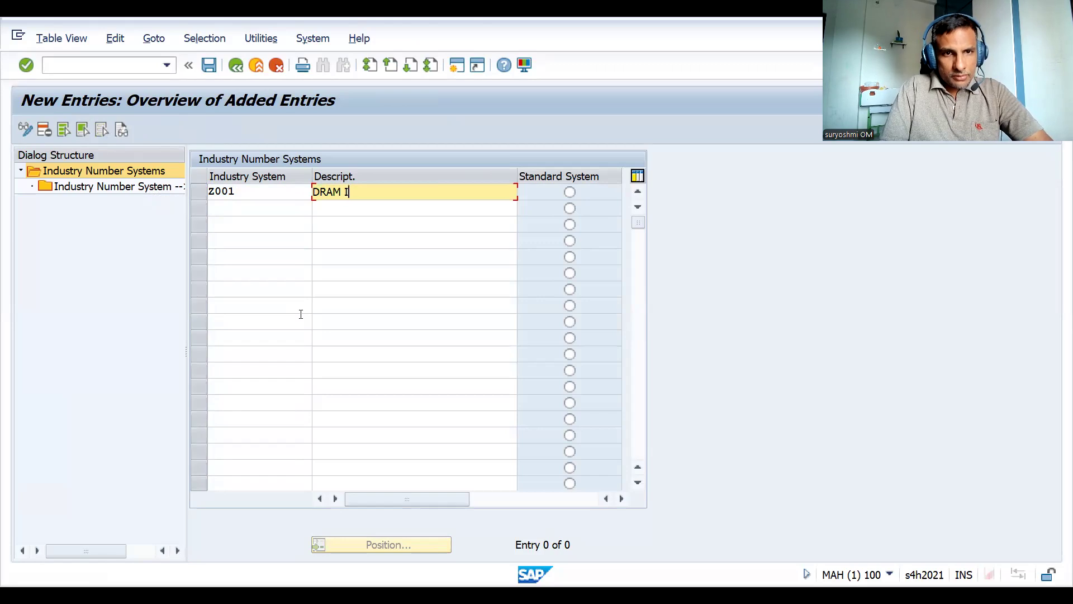
text(NSTRY SYSTEM)
key(BackSpace)
key(BackSpace)
key(BackSpace)
key(BackSpace)
key(BackSpace)
key(BackSpace)
key(BackSpace)
key(BackSpace)
key(BackSpace)
key(BackSpace)
key(BackSpace)
text(DU)
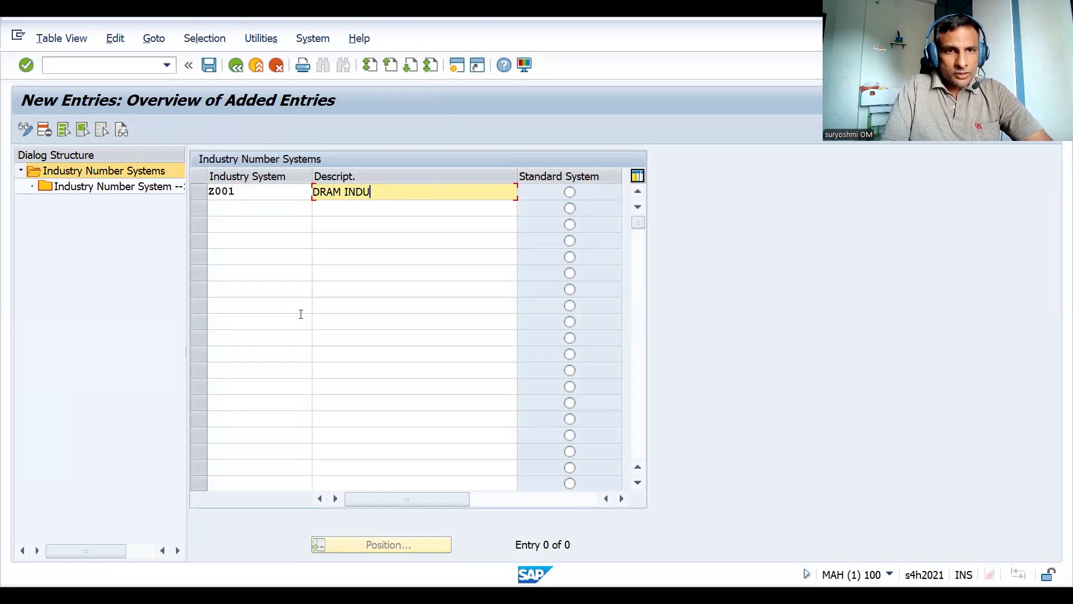
text(STRY SYSTEMS)
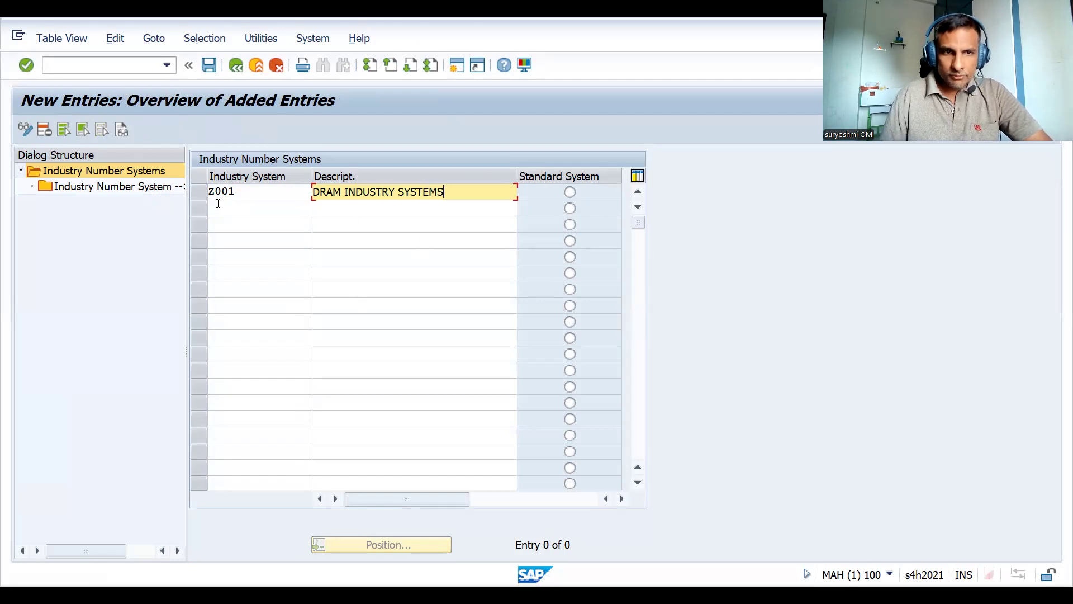
key(Return)
Open the industries of industry system Z001 and start a new industry with the code Z001
click(195, 190)
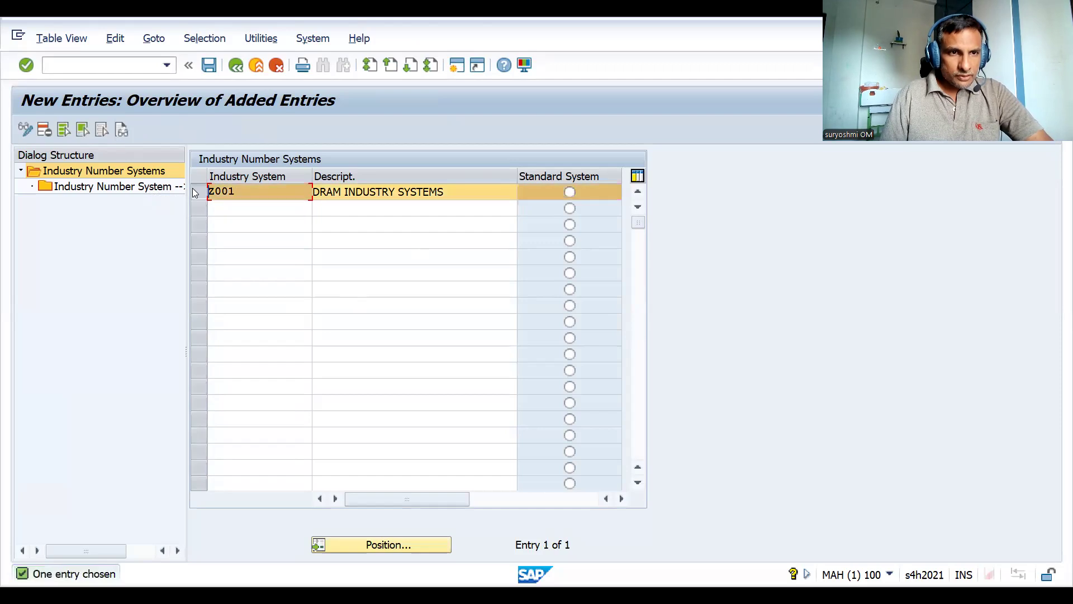
double_click(144, 188)
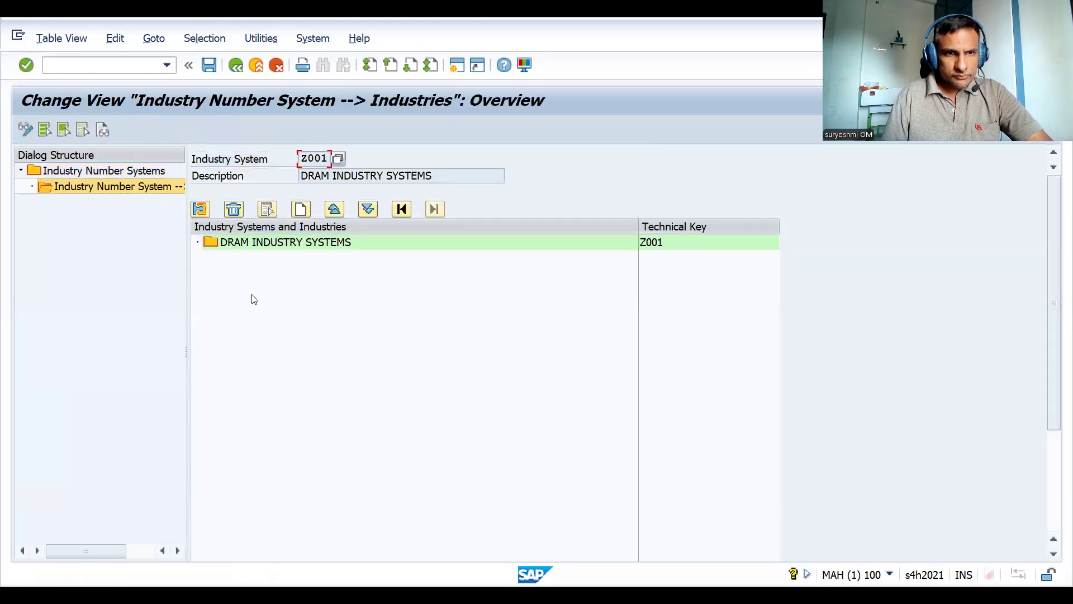
click(300, 214)
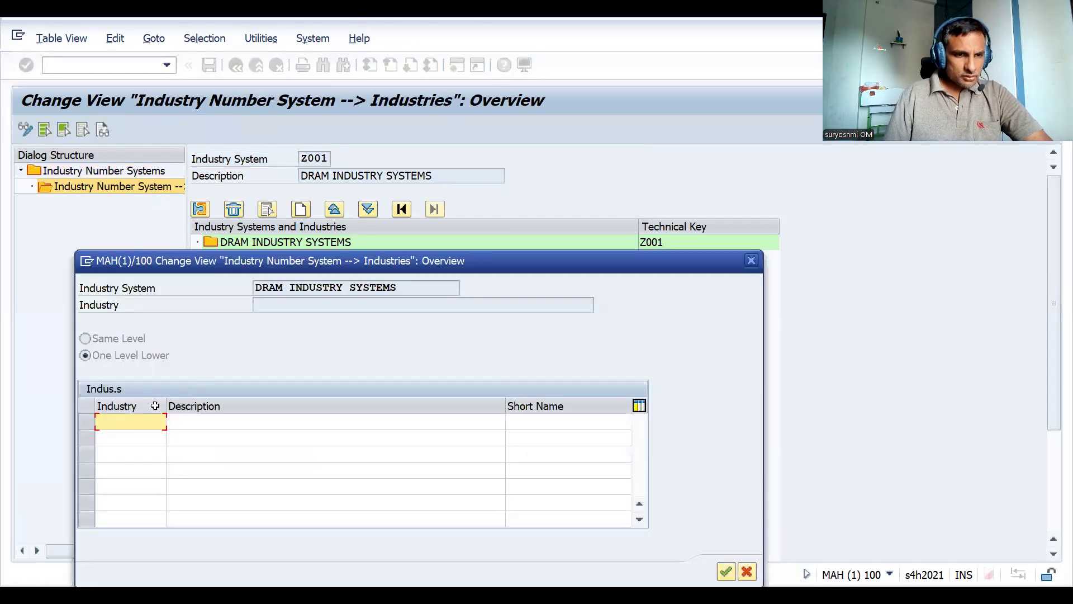
text(Z)
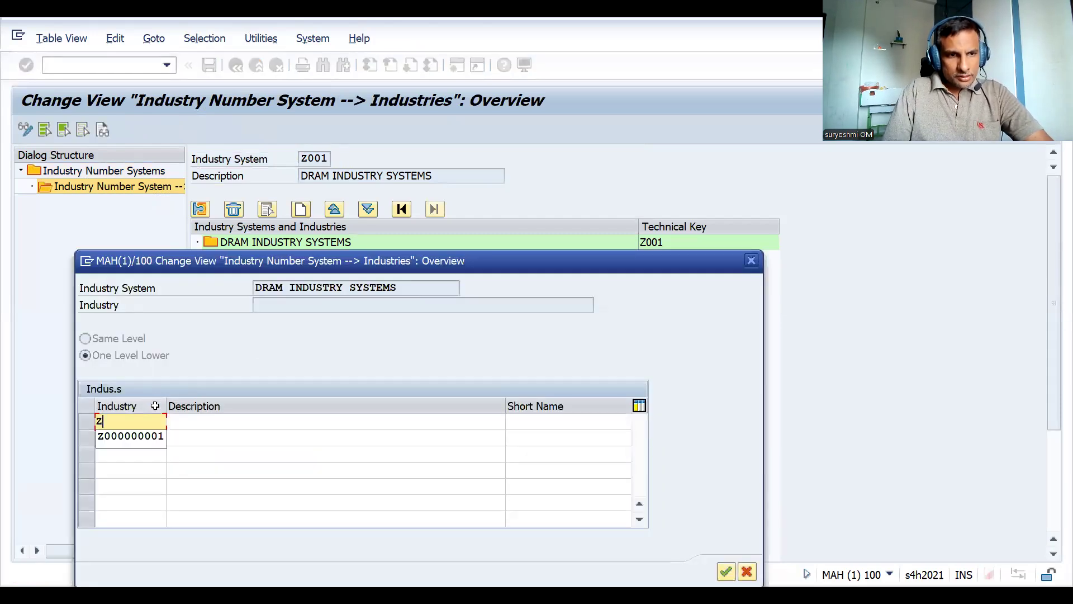
text(00)
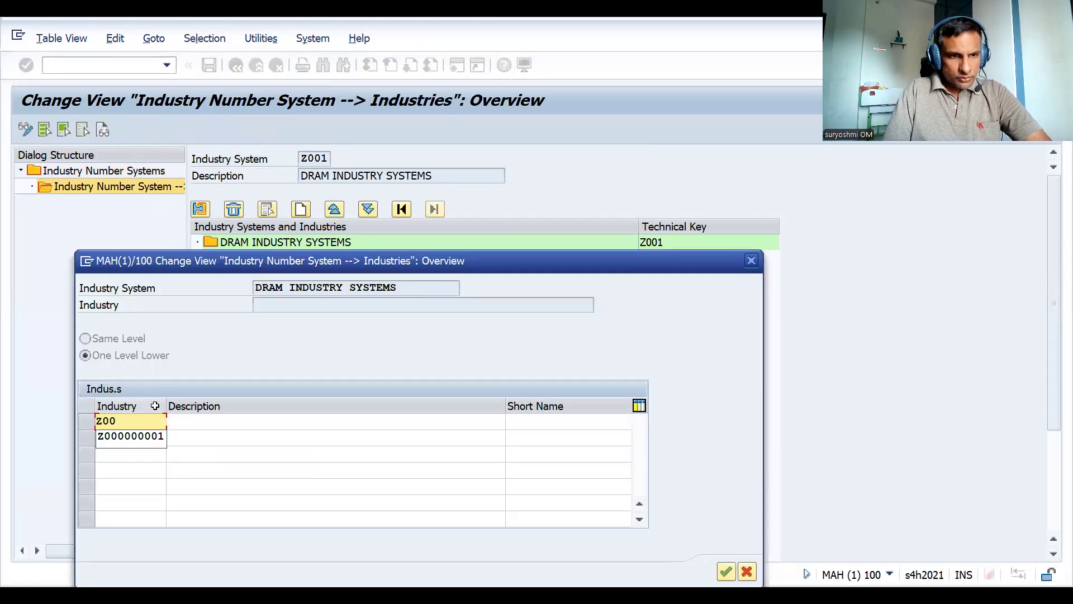
text(1)
Describe industry Z001 as LARGE RETAIL SYSTEMS with the short name L RETAIL
key(Tab)
text(RETAIL)
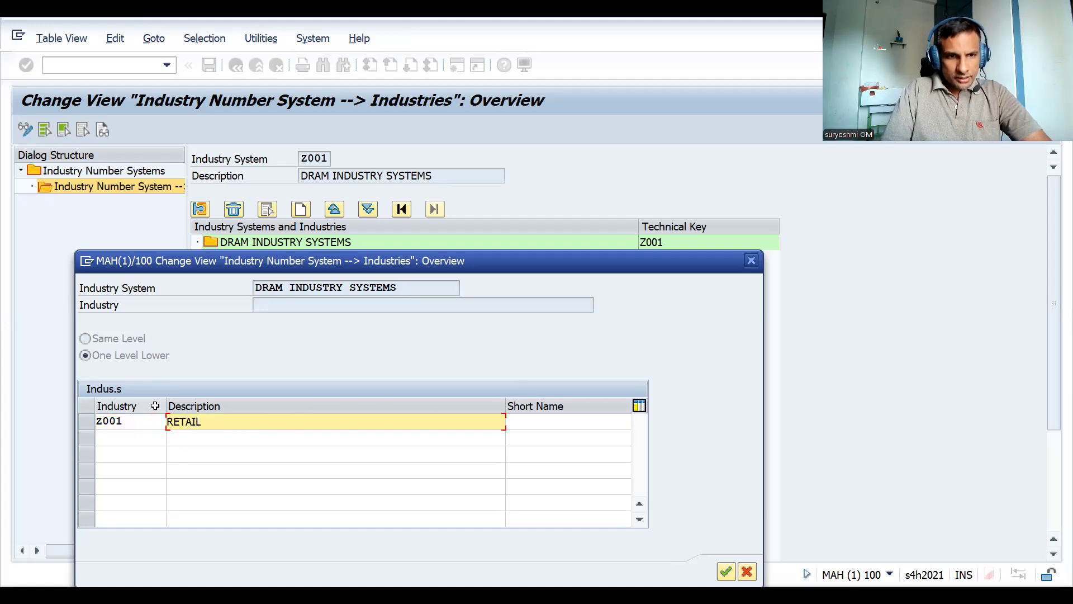
text( FAC)
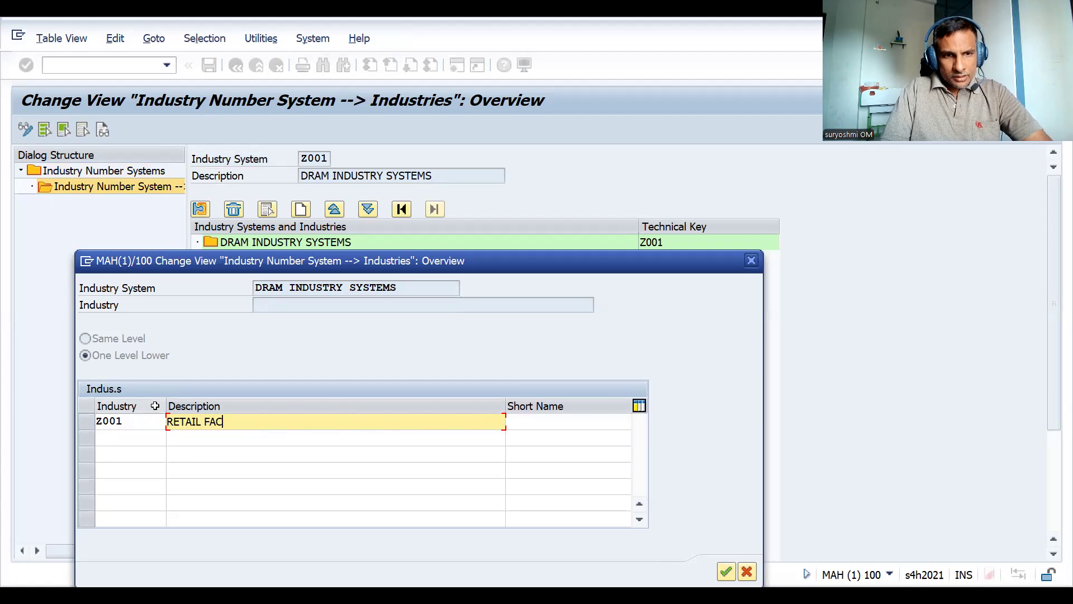
key(BackSpace)
key(BackSpace)
key(BackSpace)
key(BackSpace)
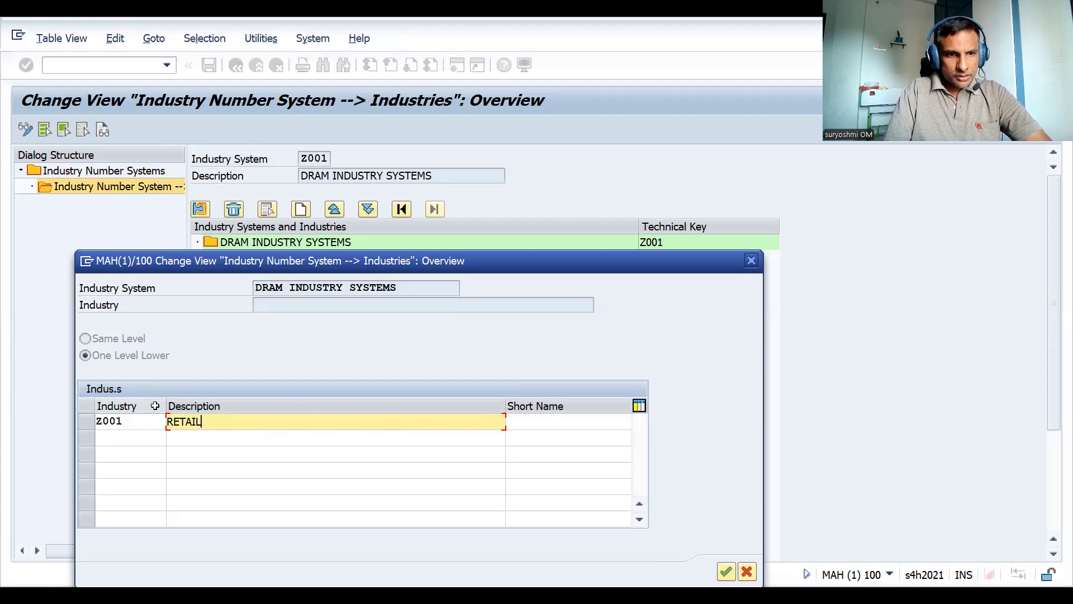
key(BackSpace)
key(BackSpace)
key(BackSpace)
key(BackSpace)
key(BackSpace)
key(BackSpace)
key(BackSpace)
text(LA)
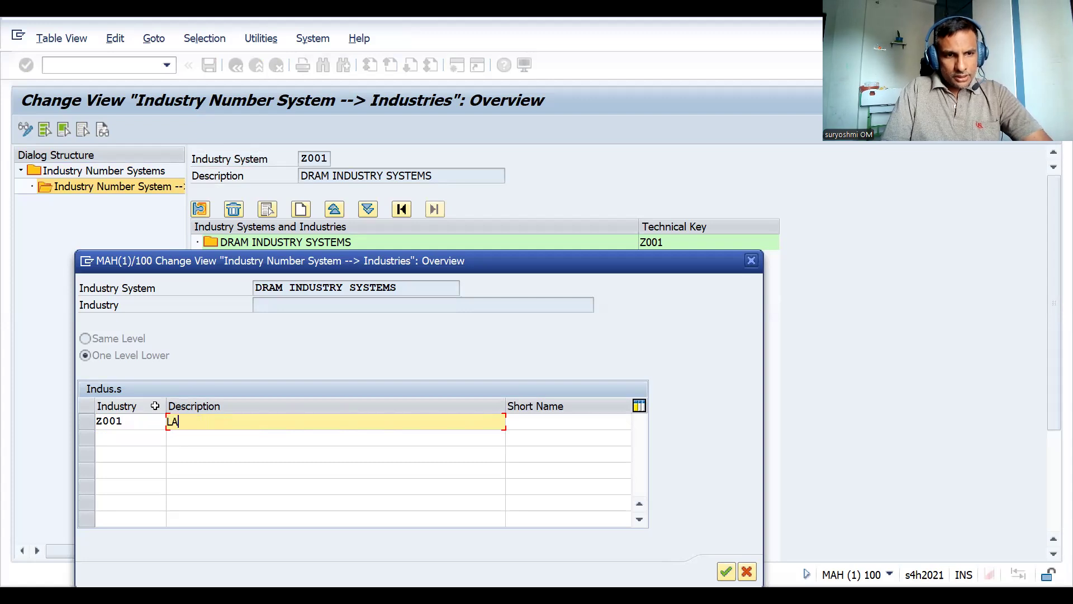
text(RGE RETAIL SYSTEMS)
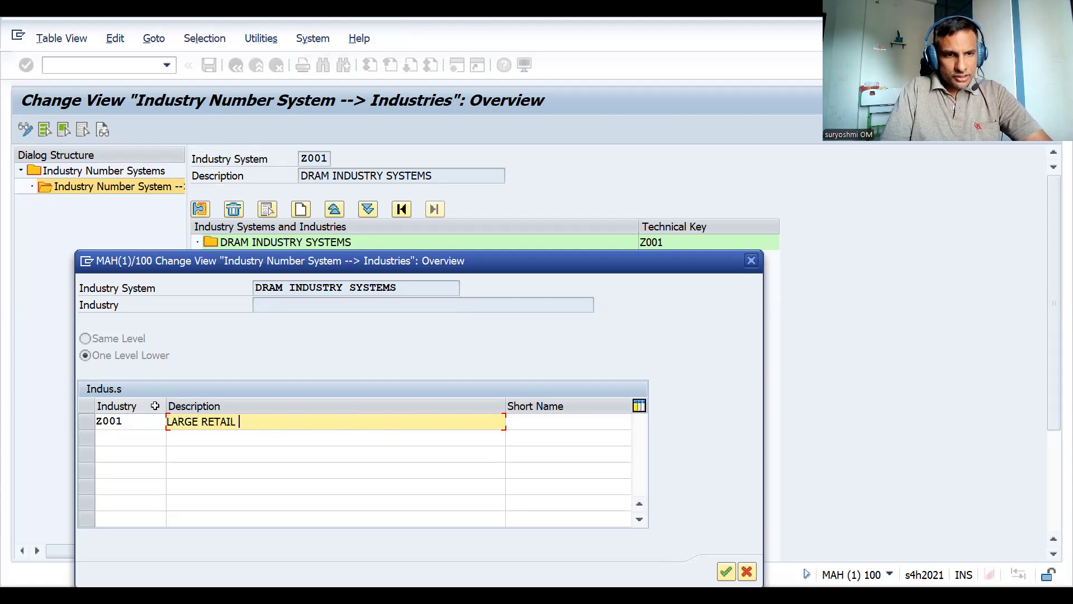
click(532, 426)
text(L RETAIL)
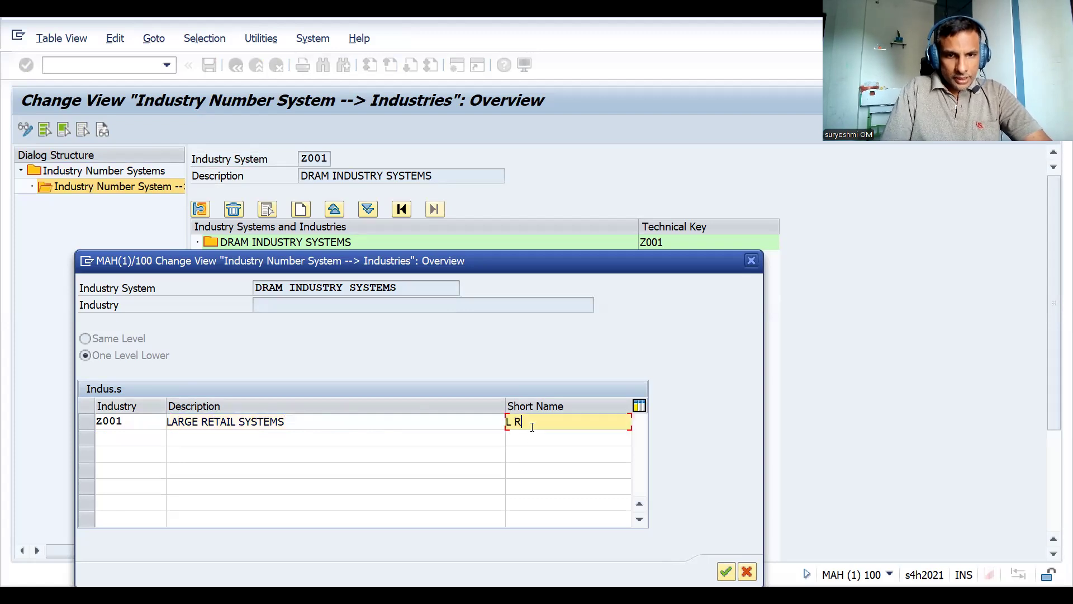
Add industry Z002 with the description LARGE MFG and the short name L MAG
click(132, 440)
text(Z002)
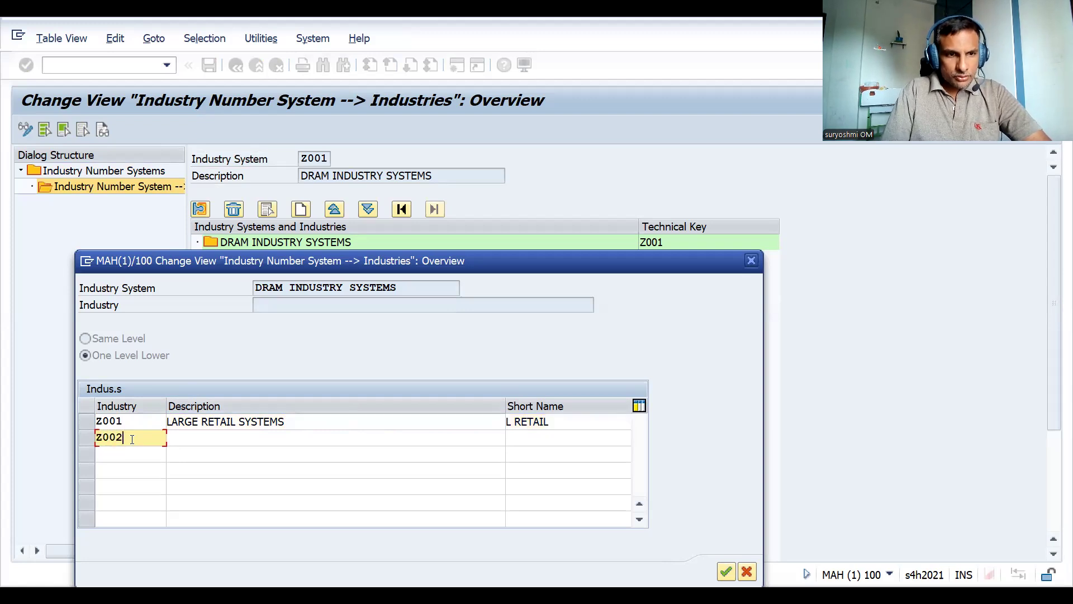
key(Tab)
text(LAR)
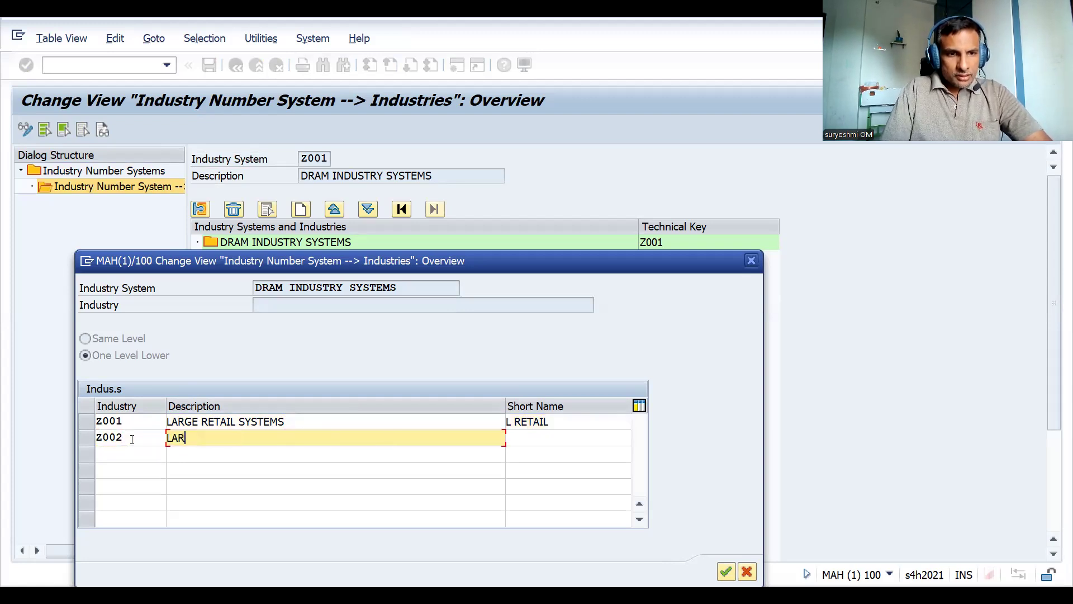
text(GE MA)
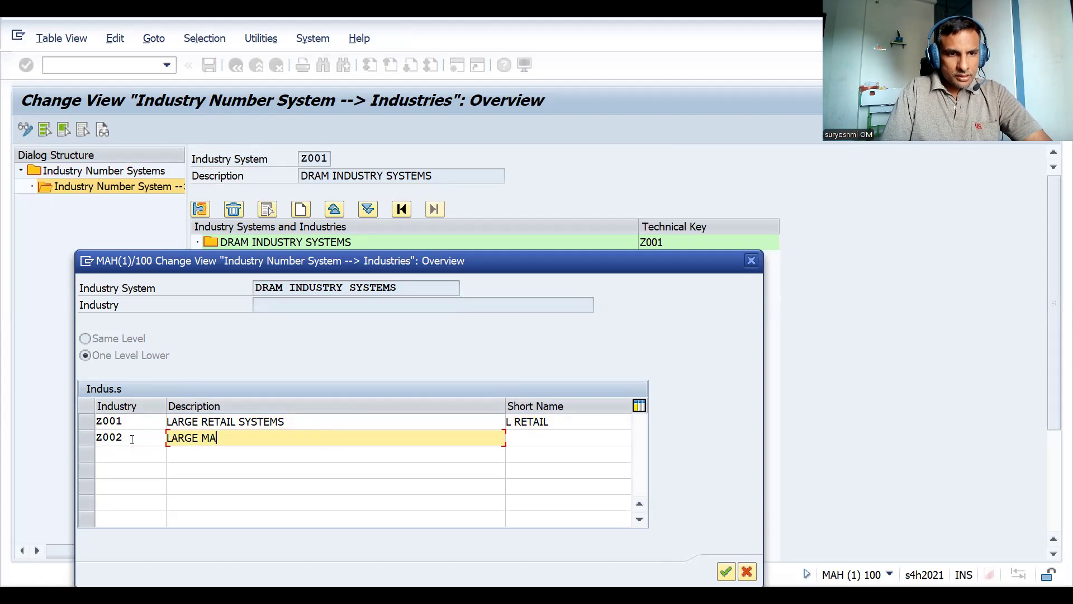
key(BackSpace)
text(FG)
key(Tab)
text(L)
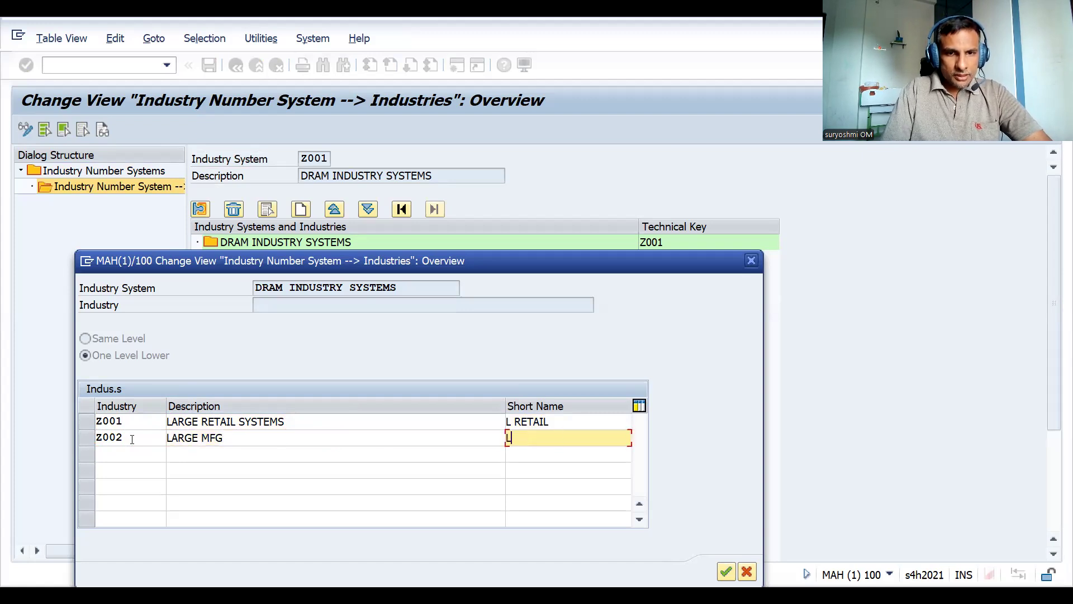
text( MAG)
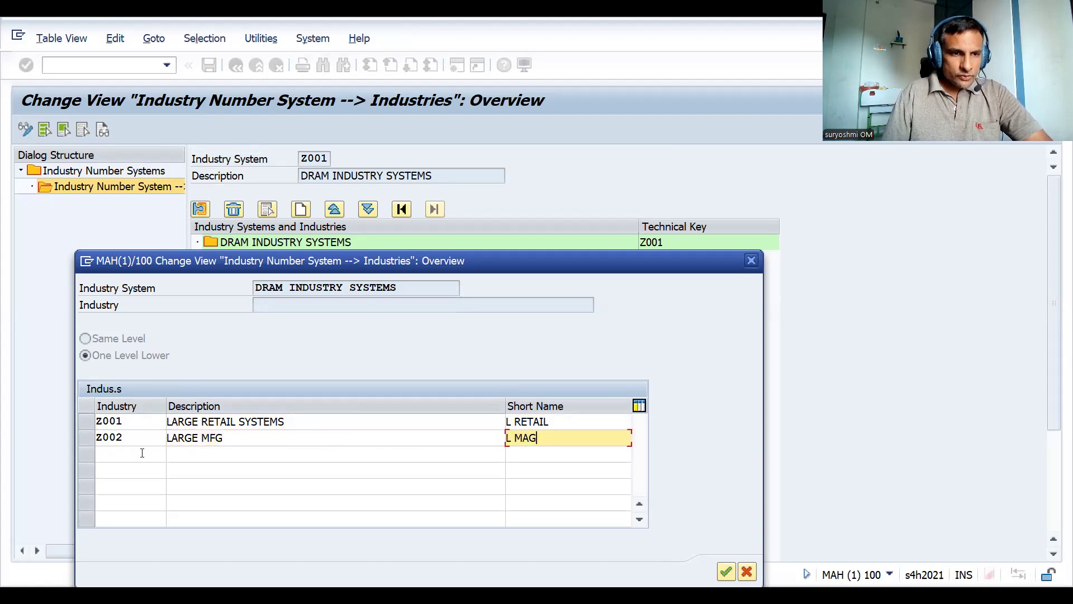
Add industry Z003 with the description MEDIUM RETAIL and the short name M RETAIL
click(142, 453)
text(Z003)
key(Tab)
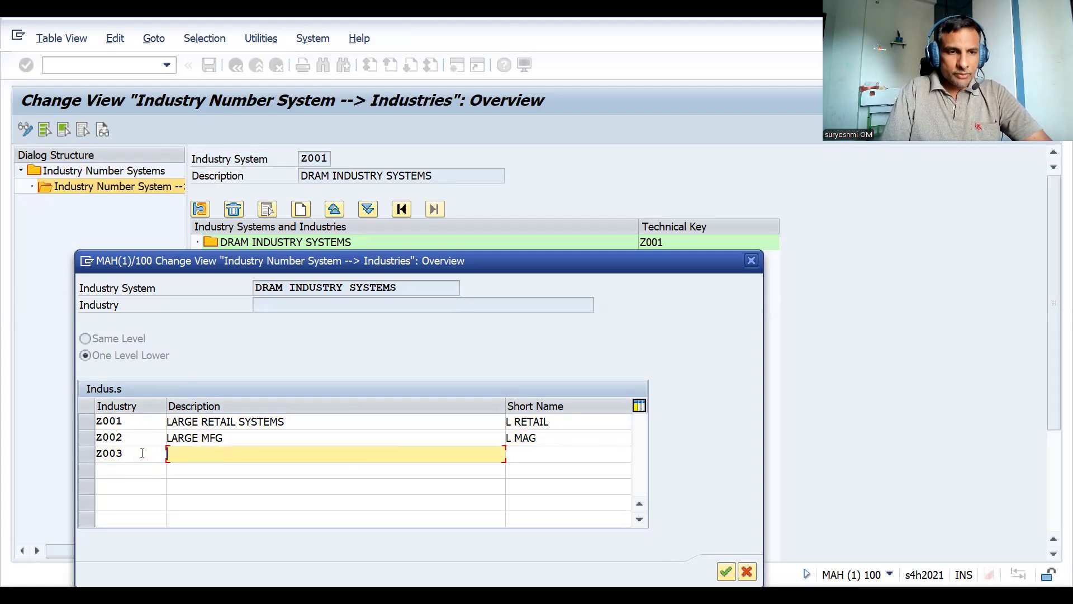
text(ME)
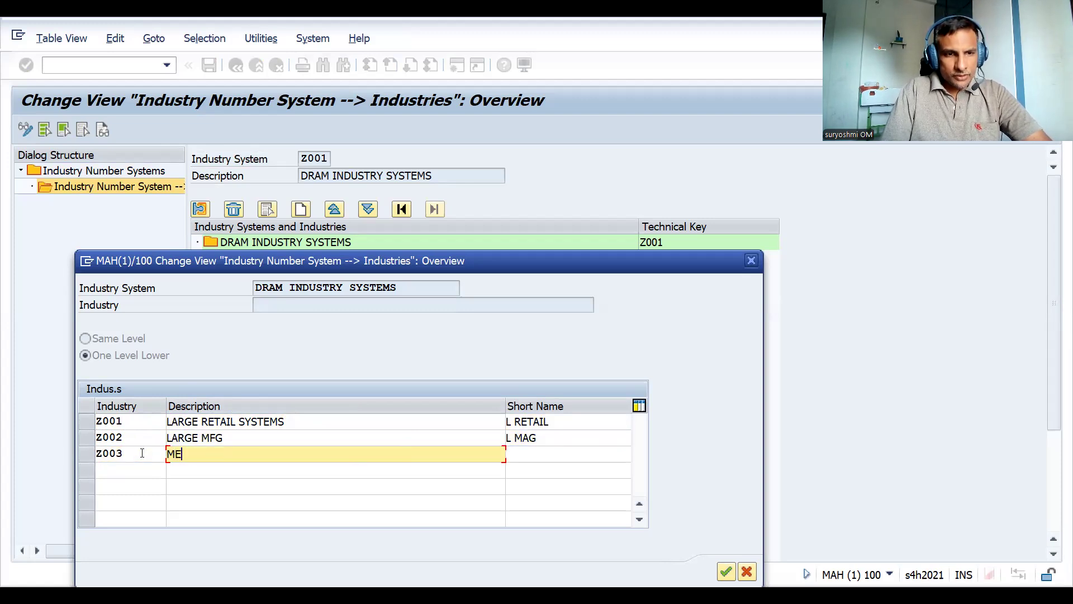
text(DIUM RETAIL)
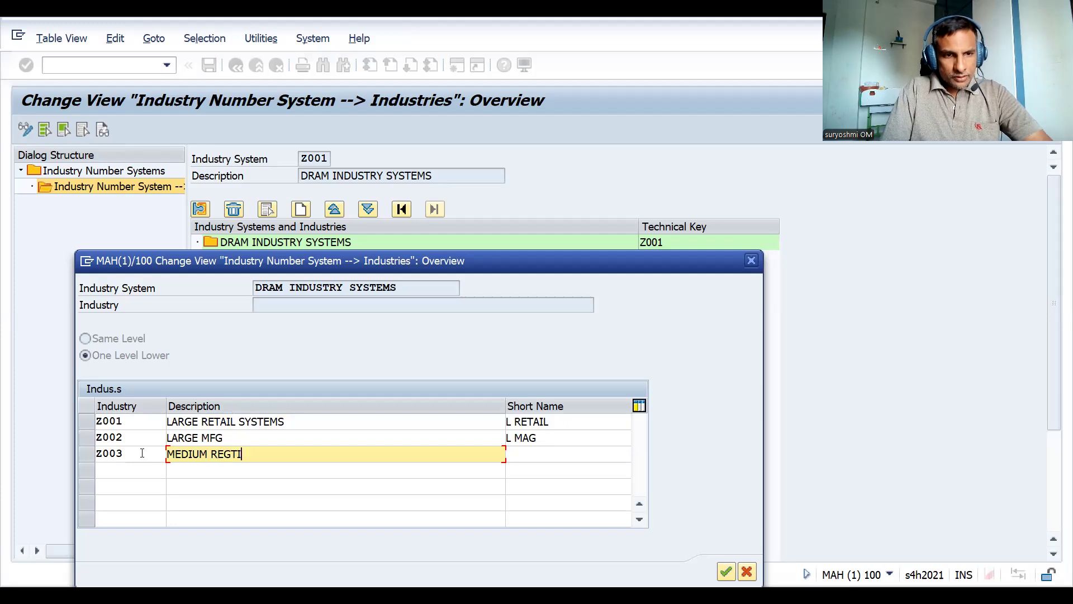
key(BackSpace)
key(BackSpace)
key(BackSpace)
key(BackSpace)
text(TAIL)
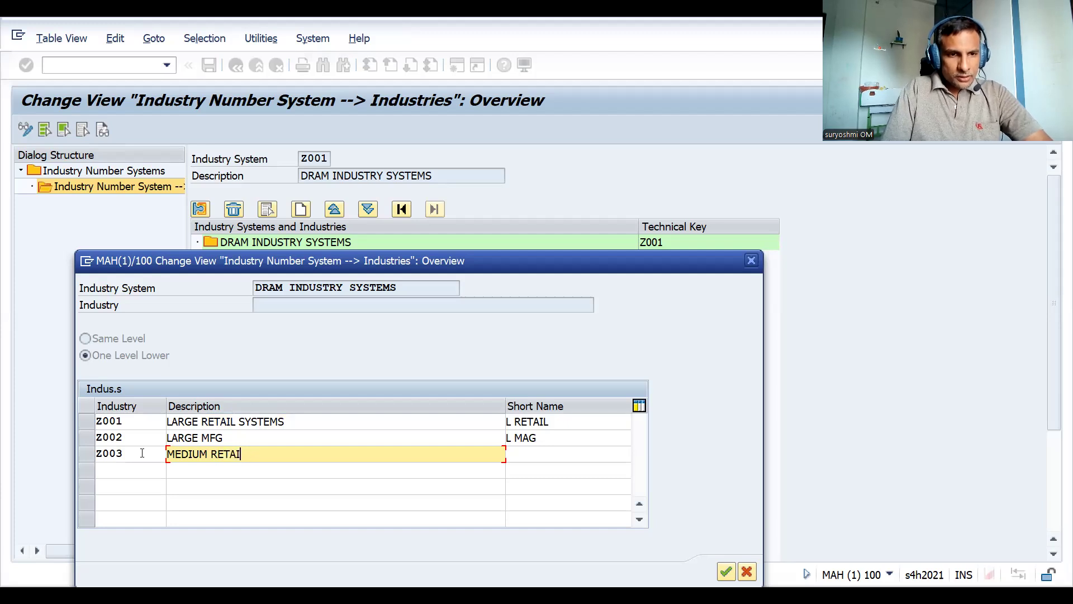
key(Tab)
text(M RETAIL)
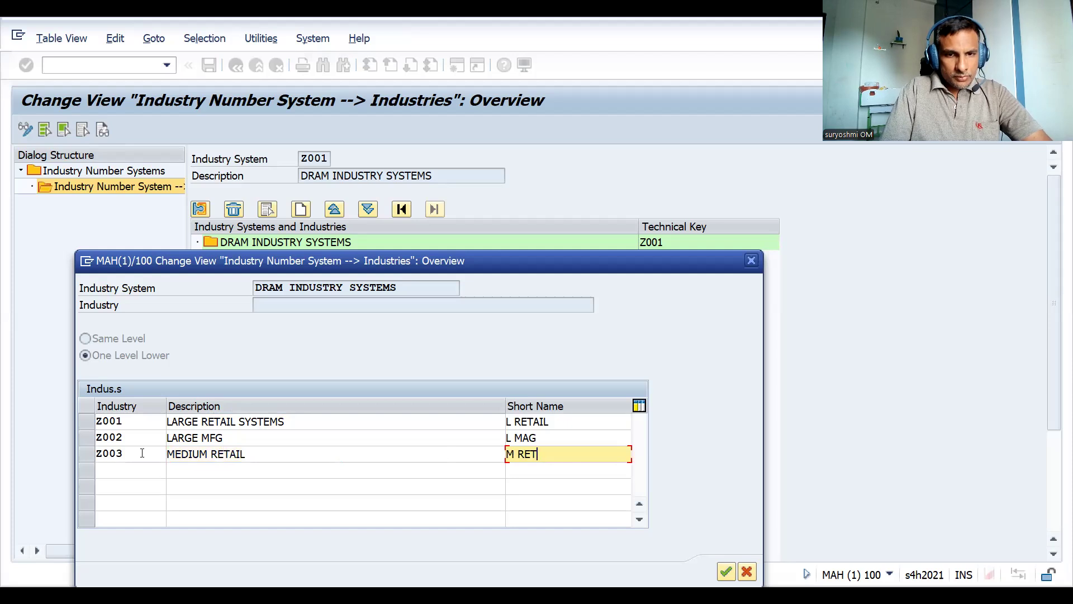
Add industry Z004 with the description MEDIUM MFG and the short name M MFG
click(122, 466)
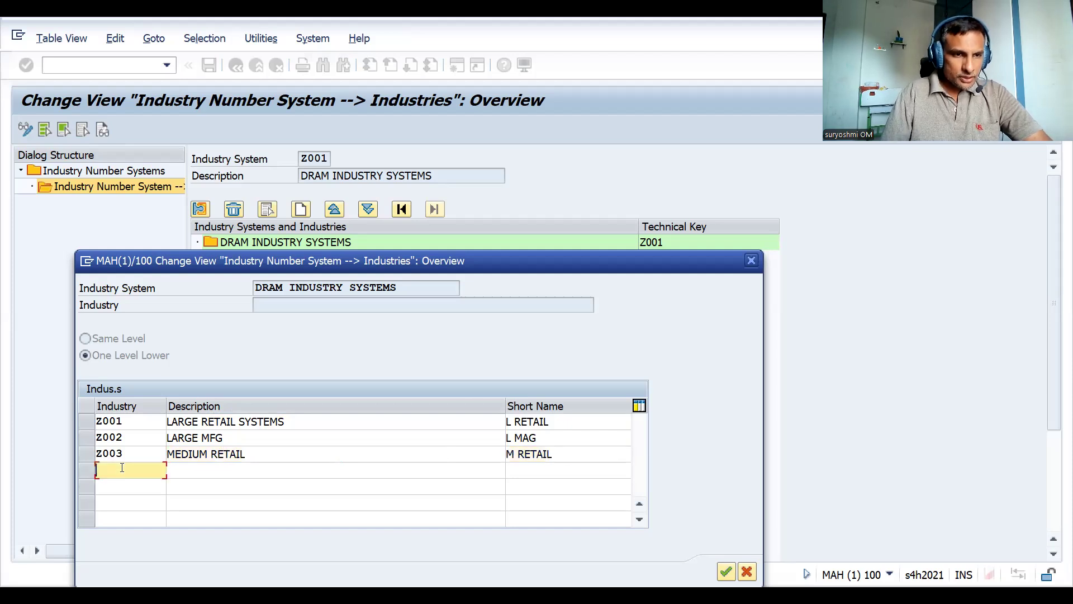
text(Z000)
key(BackSpace)
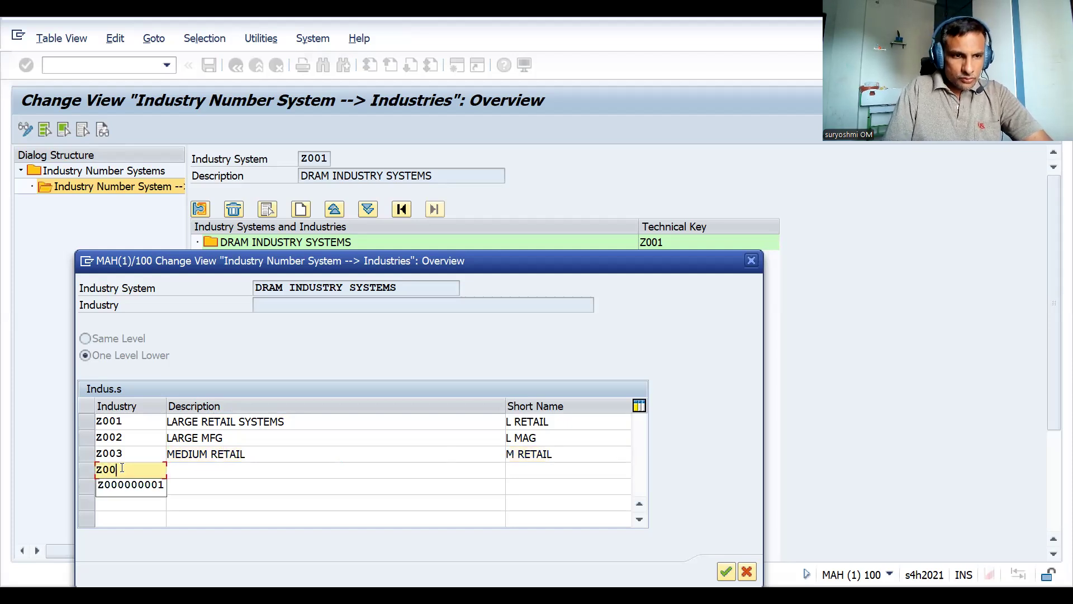
text(4)
key(Tab)
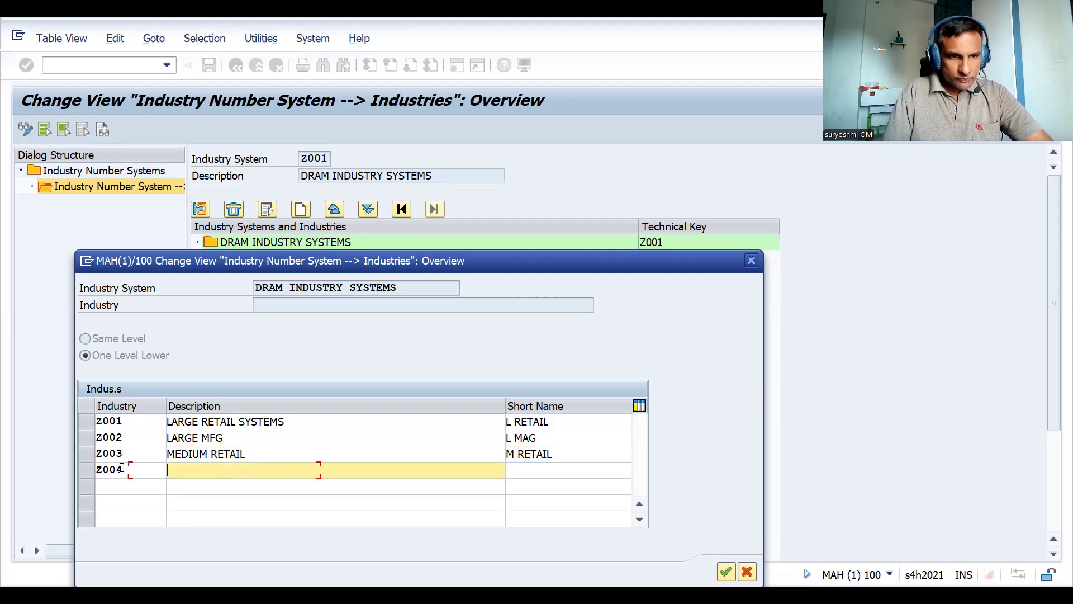
text(MEDIUM MFG)
key(Tab)
text(M )
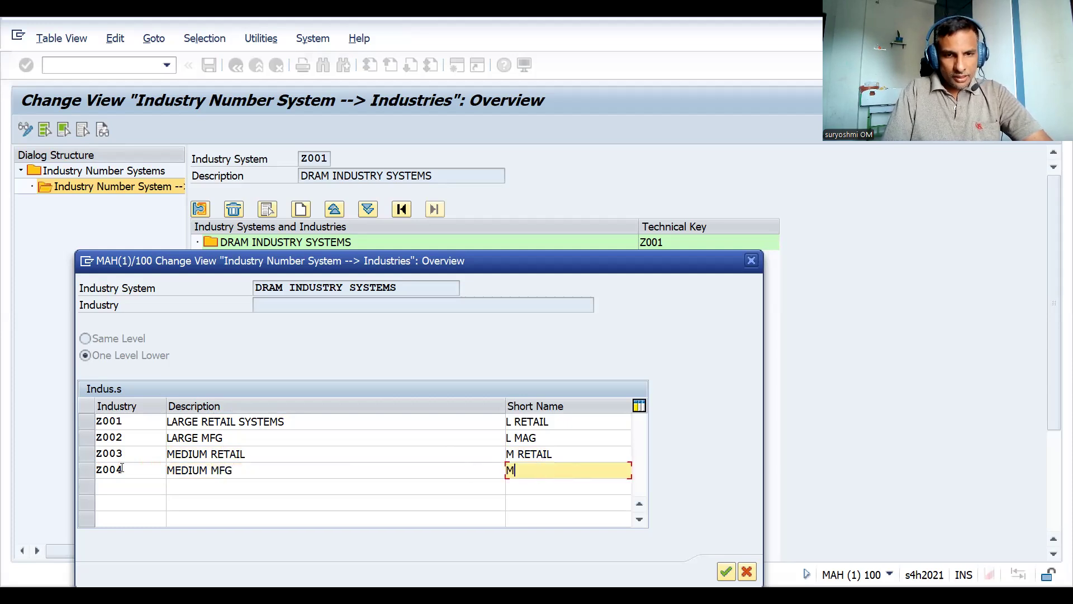
text(MFG)
Add industry Z005 with the description ALL TELECOM RELATED and the short name TELCOM
click(128, 488)
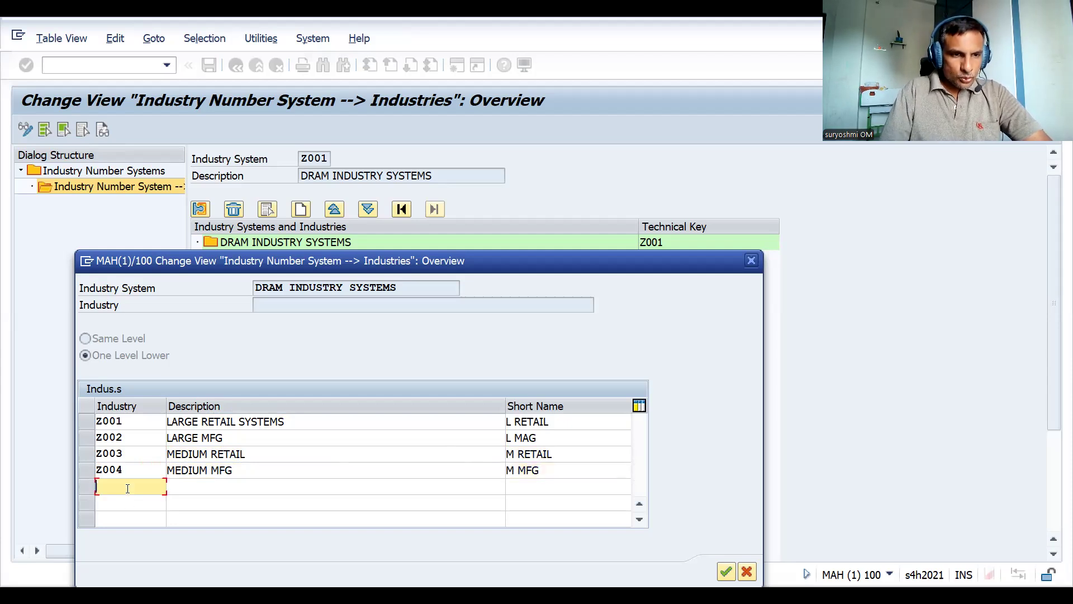
text(Z005)
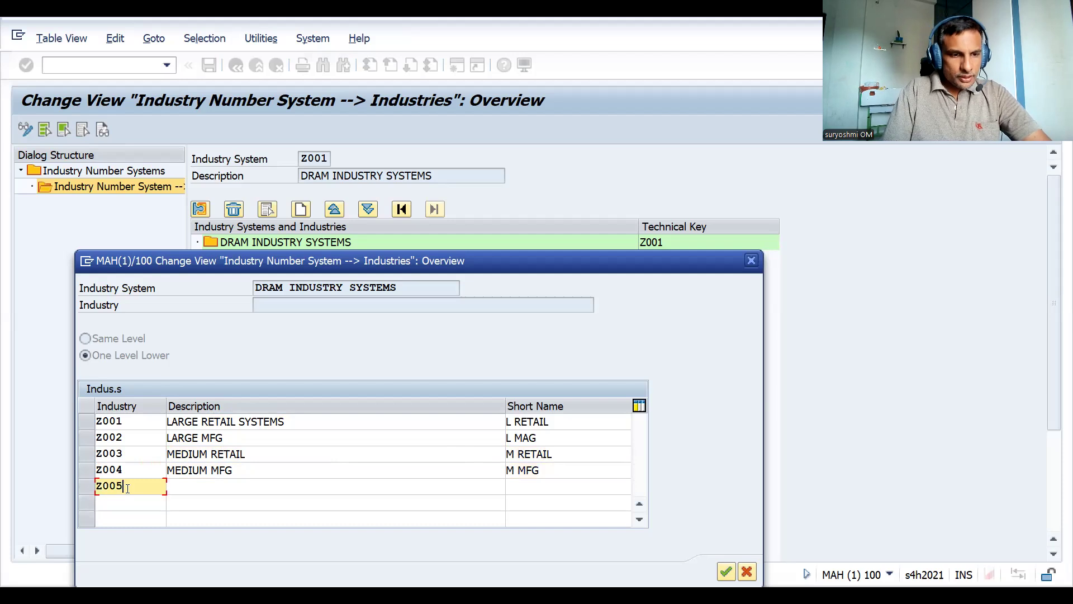
key(Tab)
text(ALL TE)
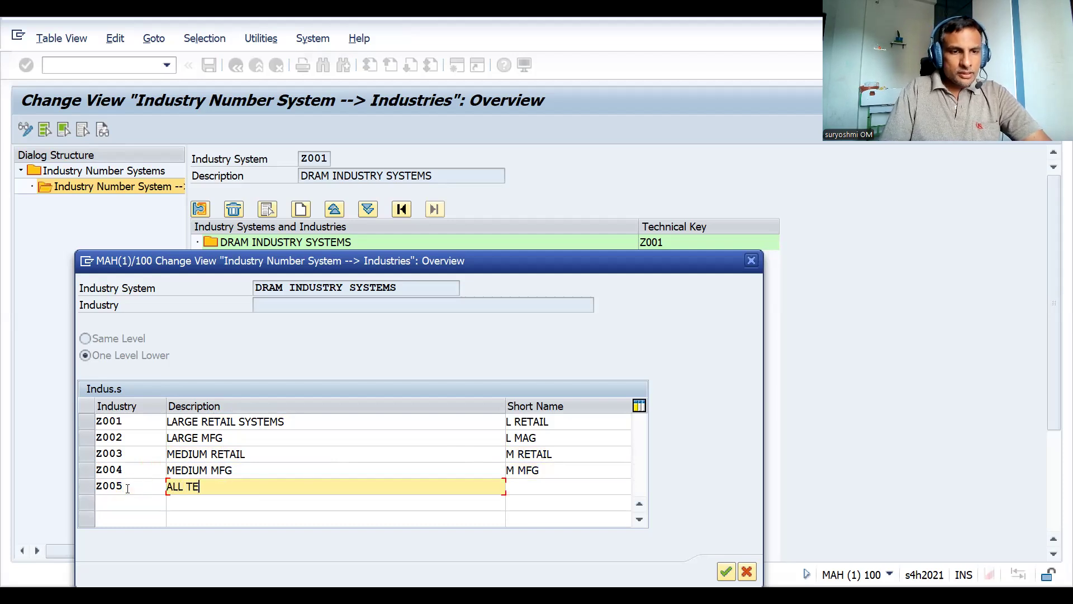
text(LECOM REA)
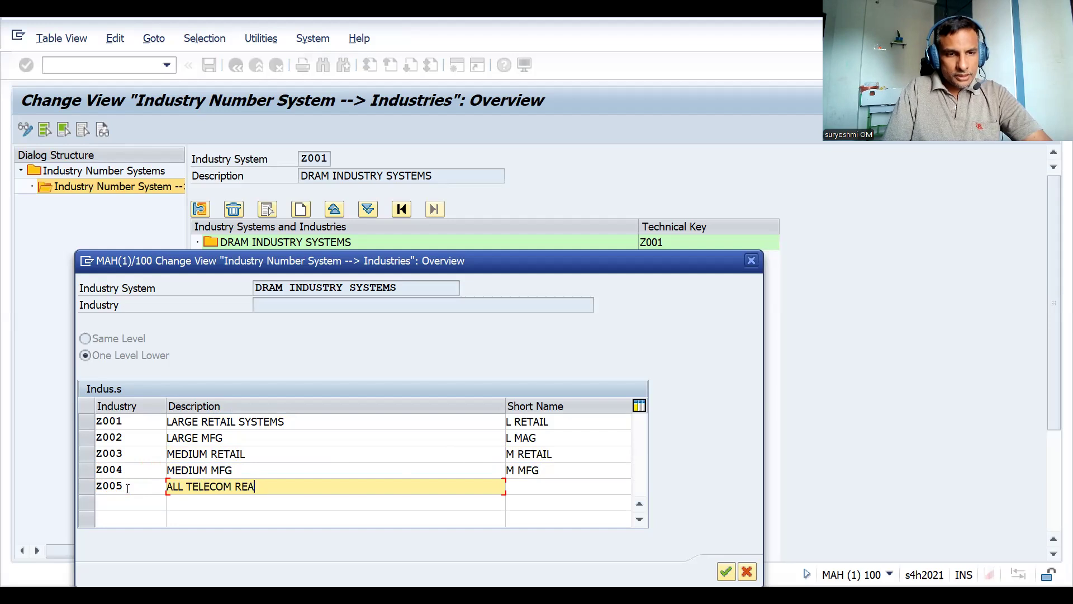
key(BackSpace)
text(LA)
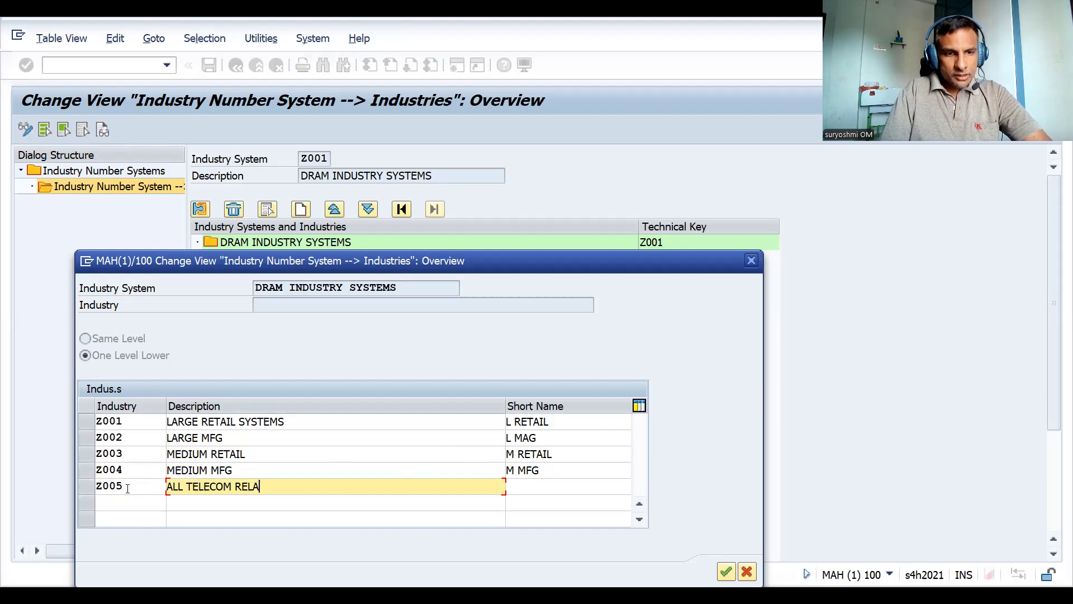
text(TED)
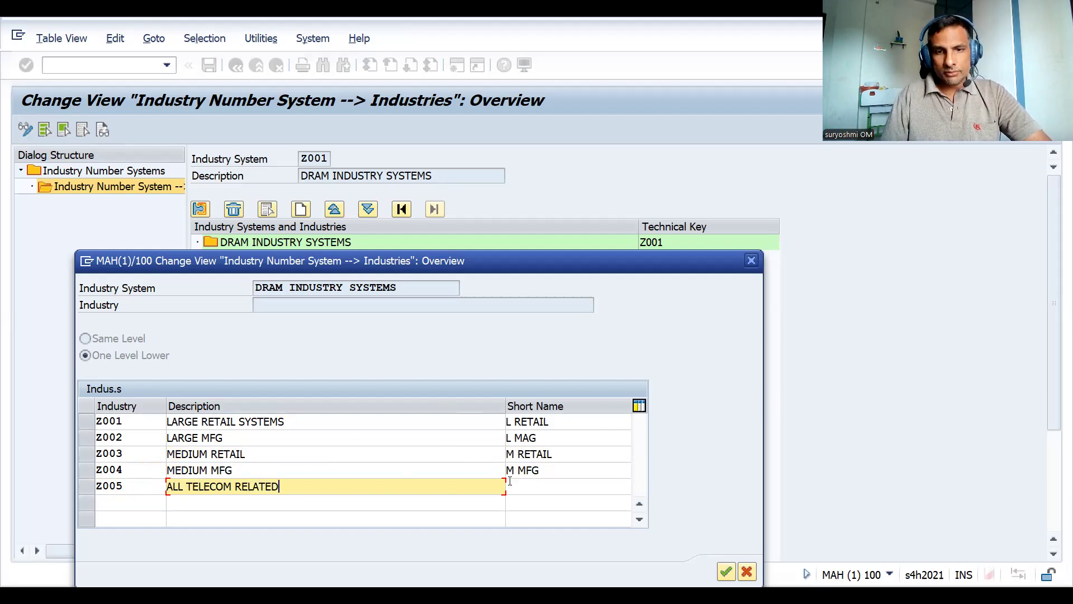
click(515, 488)
text(T)
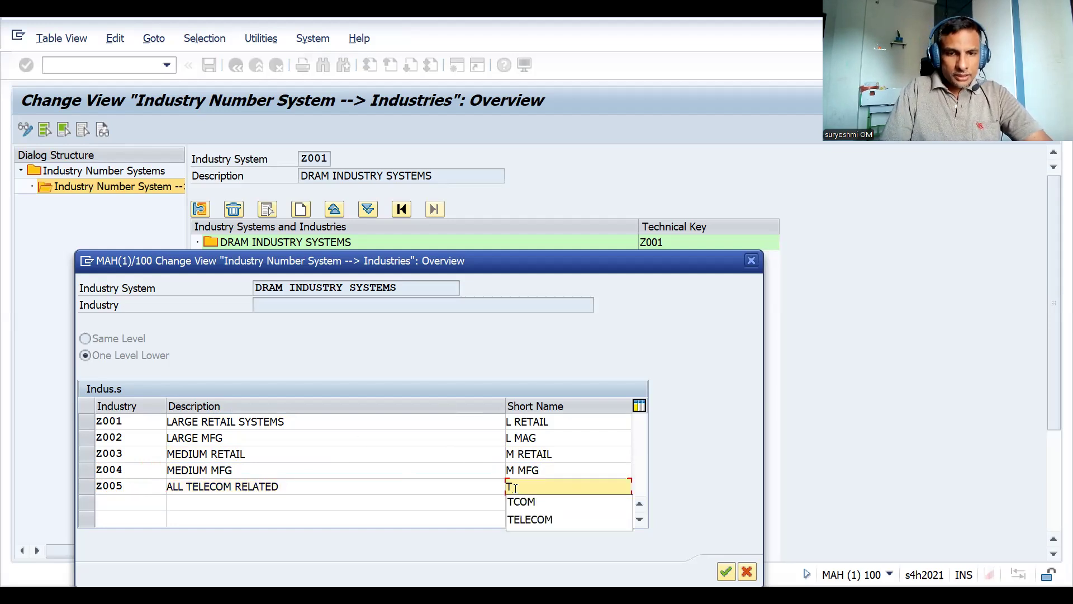
text(ELCOM)
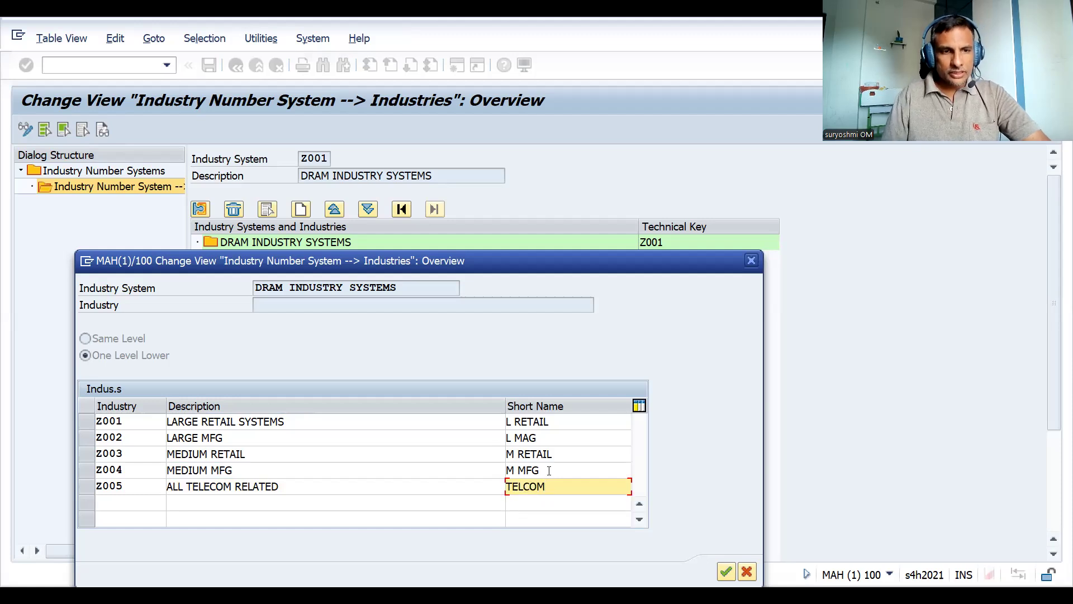
Accept the new industries of system Z001 and save them under customizing request MAHK907020
click(726, 571)
click(727, 572)
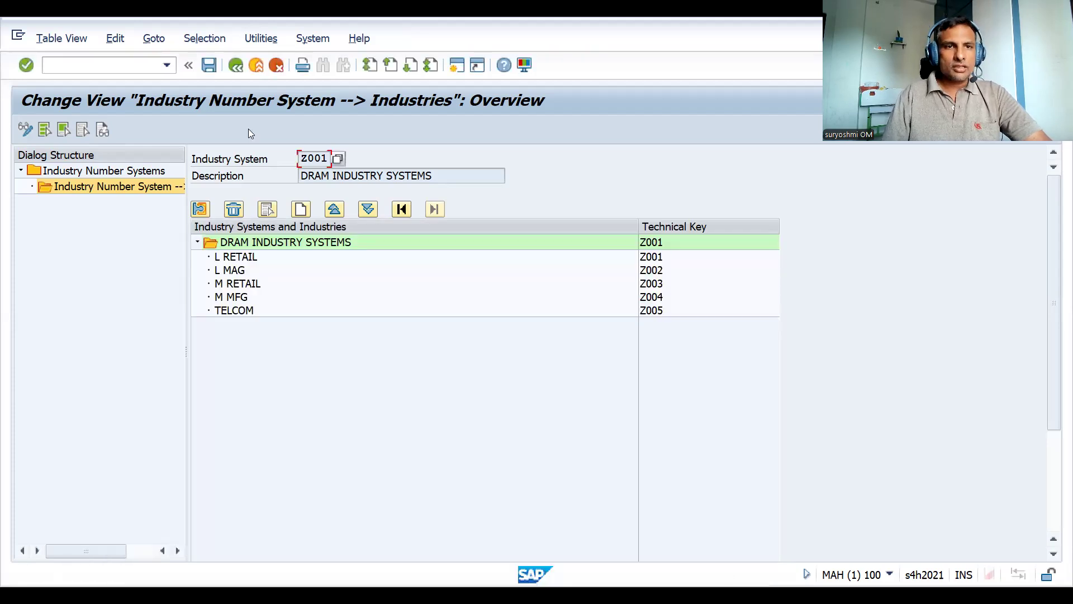
click(210, 66)
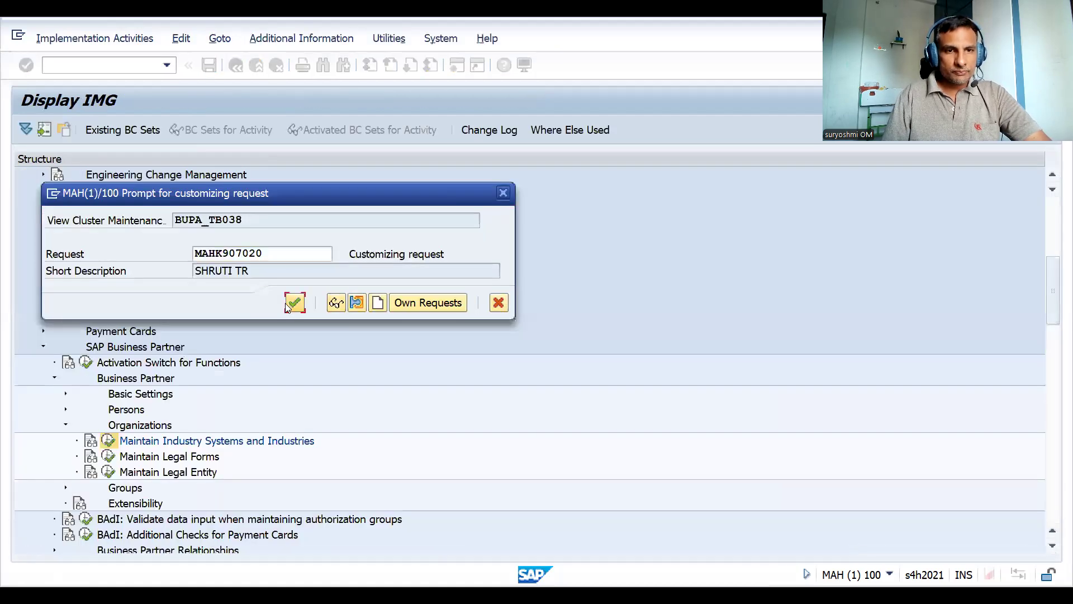
click(289, 303)
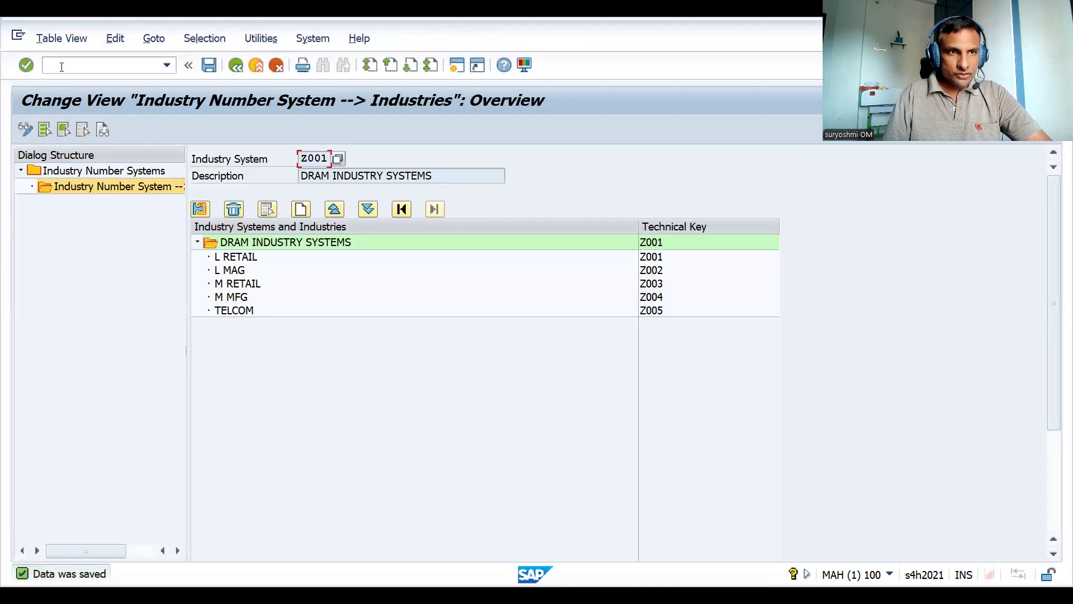
Leave the industry maintenance through transaction SPRO and open the business partner transaction BP
text(/NSPRO)
key(Return)
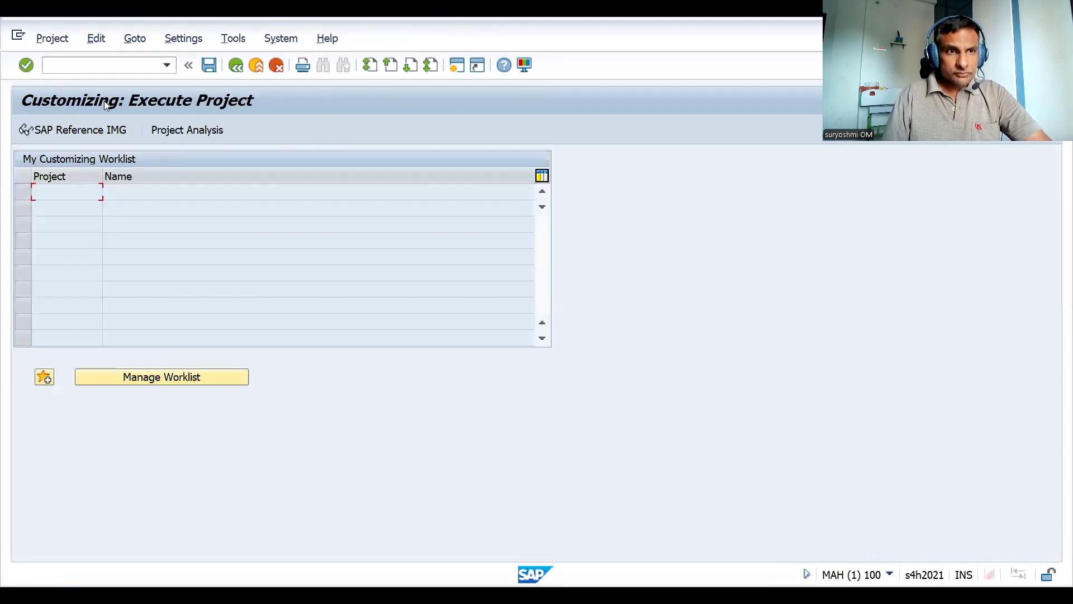
click(69, 65)
text(/NBP)
key(Return)
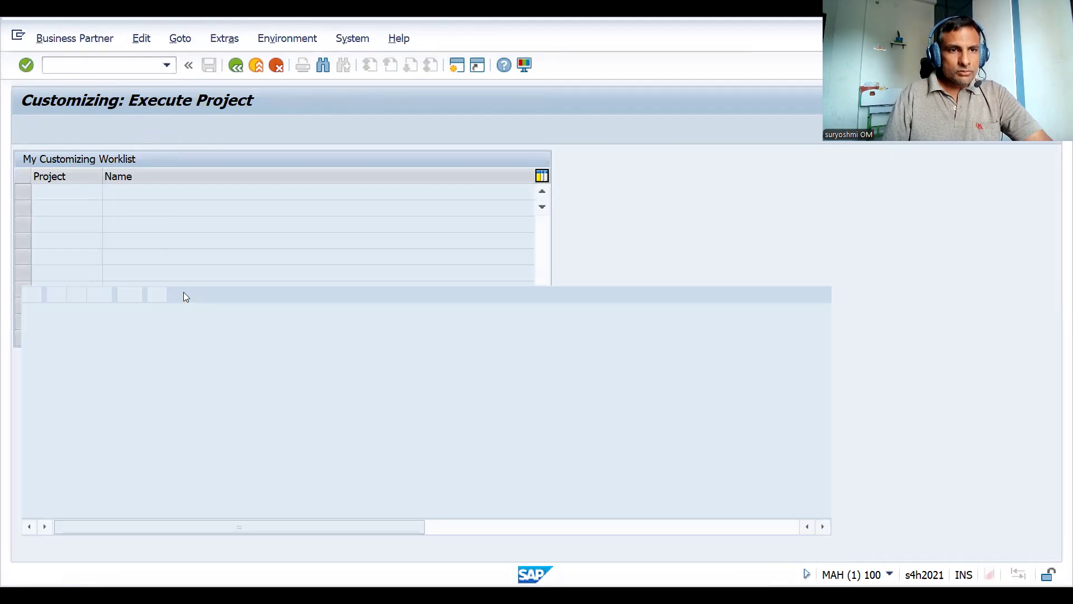
Open the organization HUNDAI GERMANY and look up the industries offered in its standard industry system
click(188, 263)
double_click(176, 359)
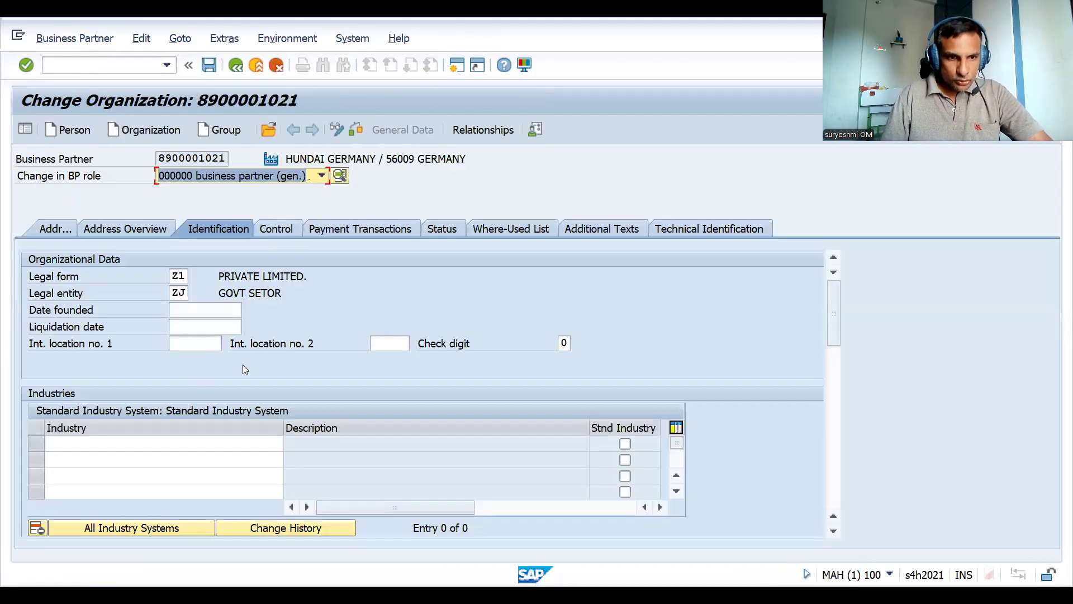
click(141, 448)
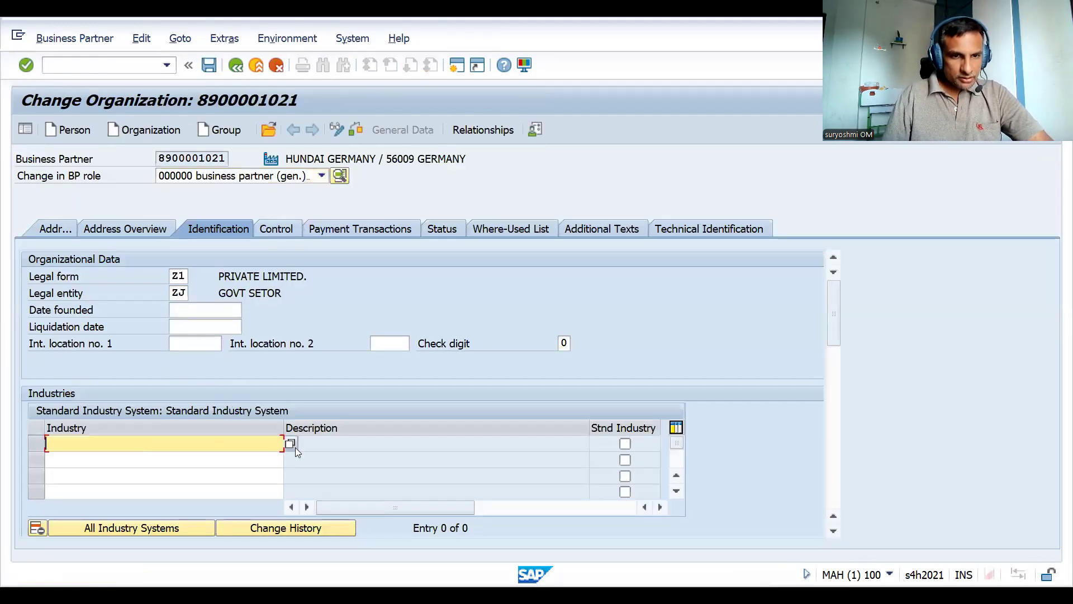
click(290, 445)
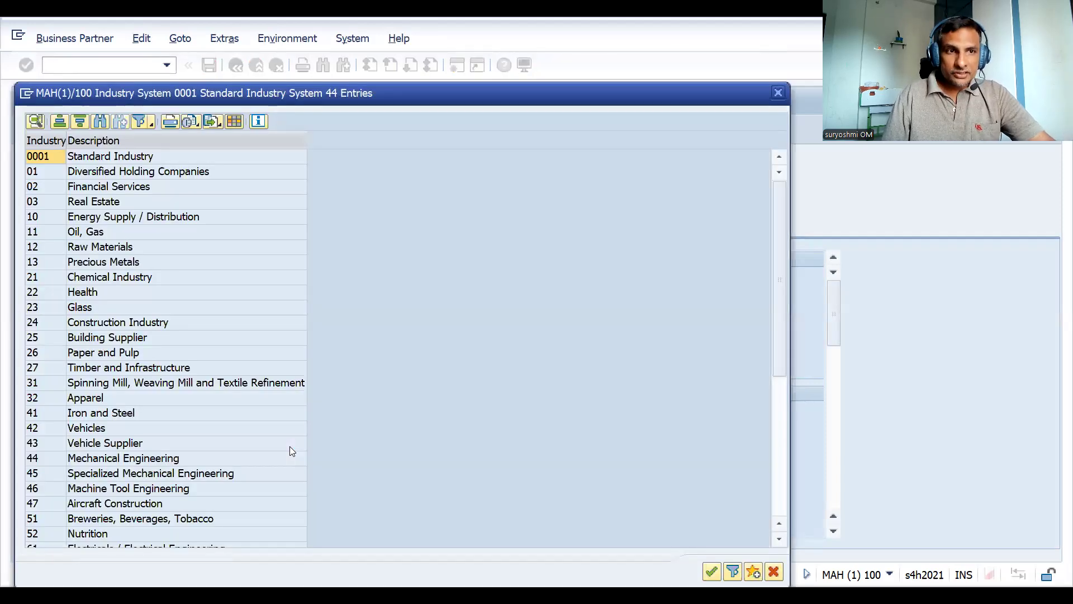
click(782, 491)
key(Escape)
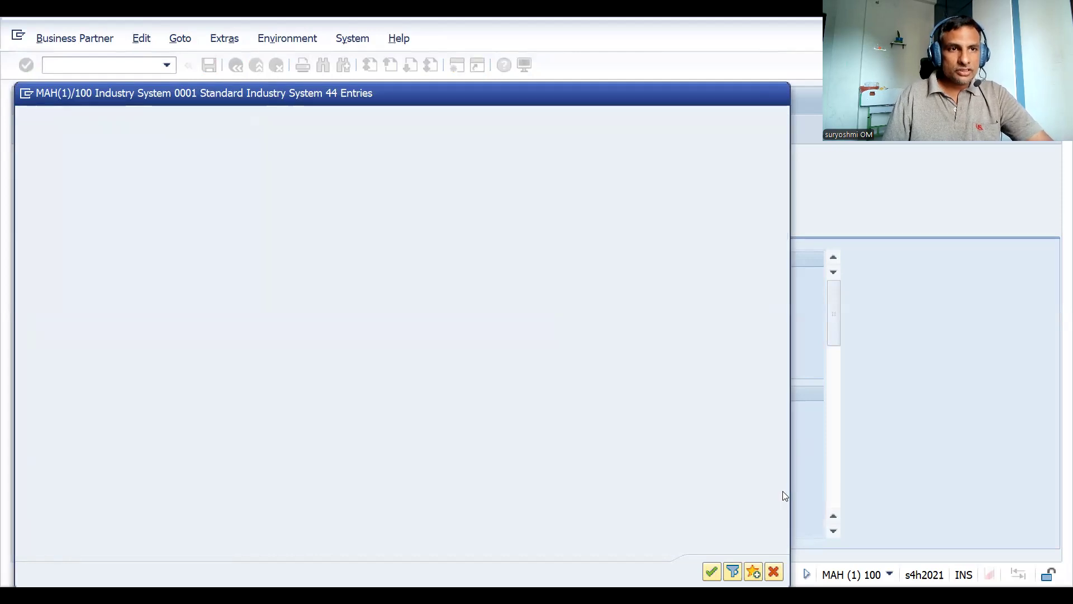
Switch to transaction SPRO and display the SAP Reference IMG
click(128, 59)
text(/nspro)
key(Return)
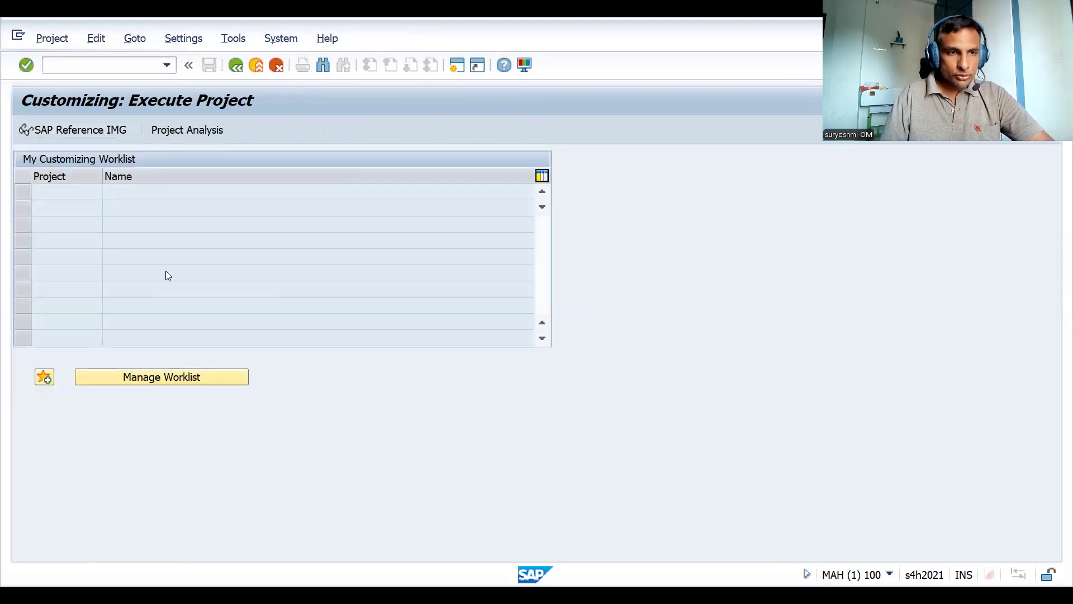
key(F5)
Expand Cross-Application Components in the implementation guide and go to the SAP Business Partner node
click(117, 315)
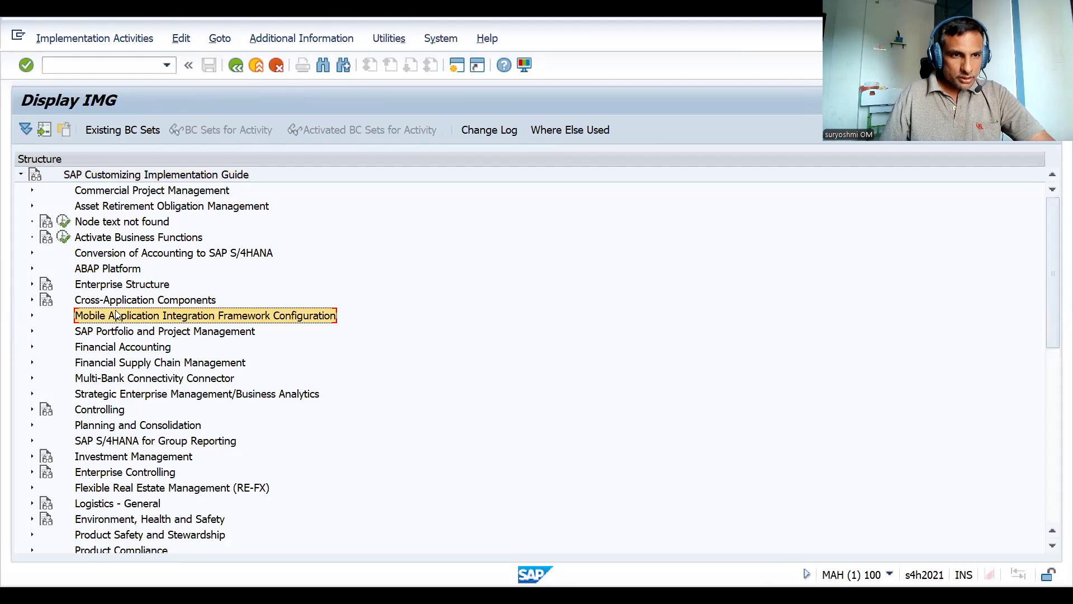
key(Up)
key(Right)
key(Down)
key(Down)
key(Down)
key(Down)
key(Down)
key(Down)
key(Down)
key(Down)
key(Down)
key(Down)
key(Down)
key(Down)
key(Down)
key(Down)
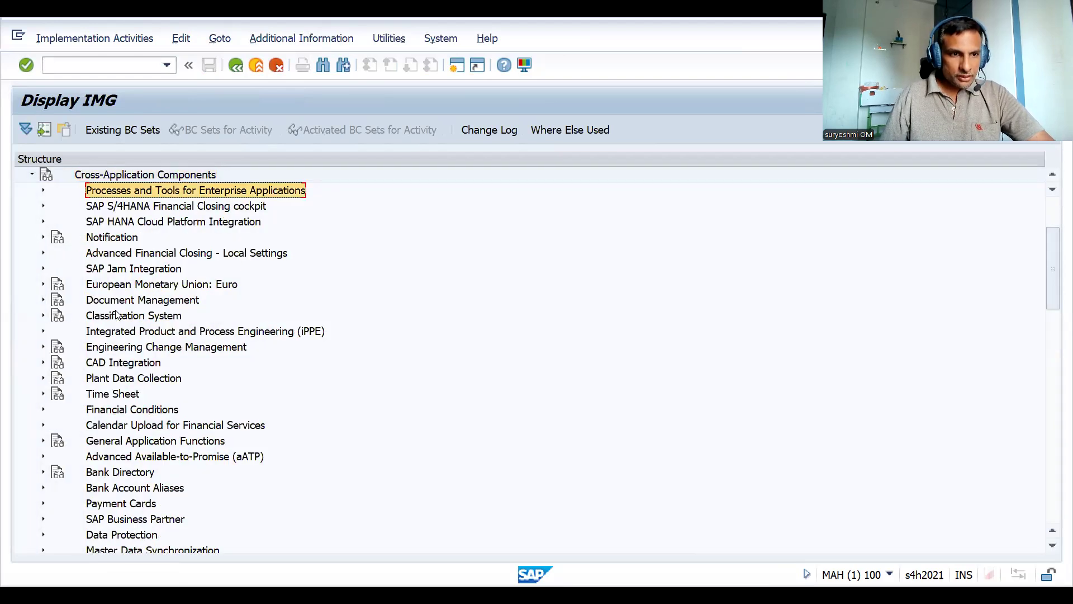
key(Down)
key(Down)
key(Down)
key(Down)
key(Down)
key(Down)
key(Down)
key(Down)
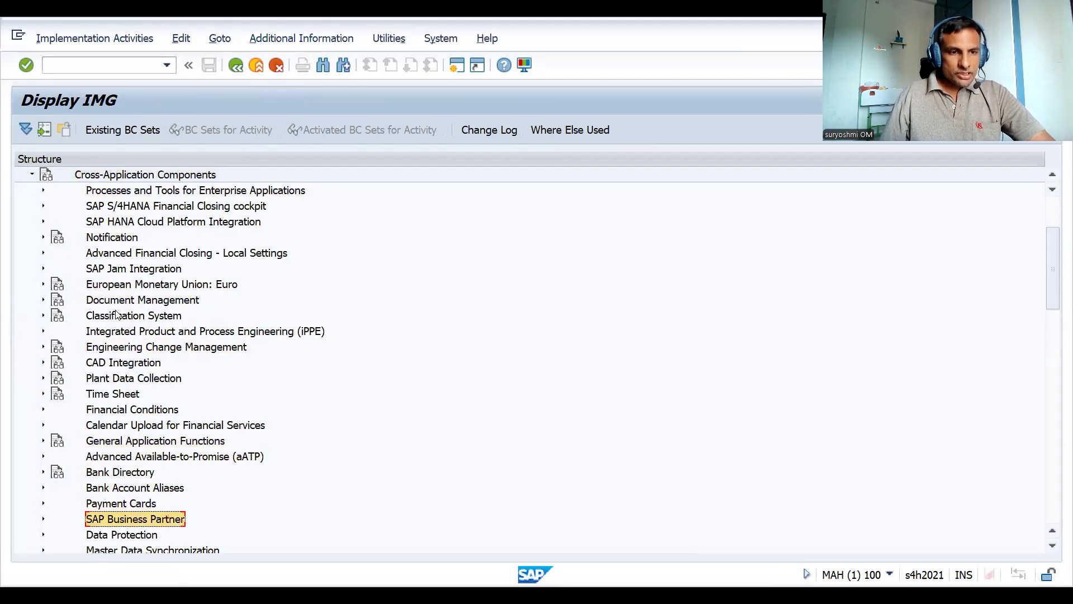
Execute Maintain Industry Systems and Industries under SAP Business Partner, Business Partner, Organizations
key(Right)
key(Down)
key(Down)
key(Right)
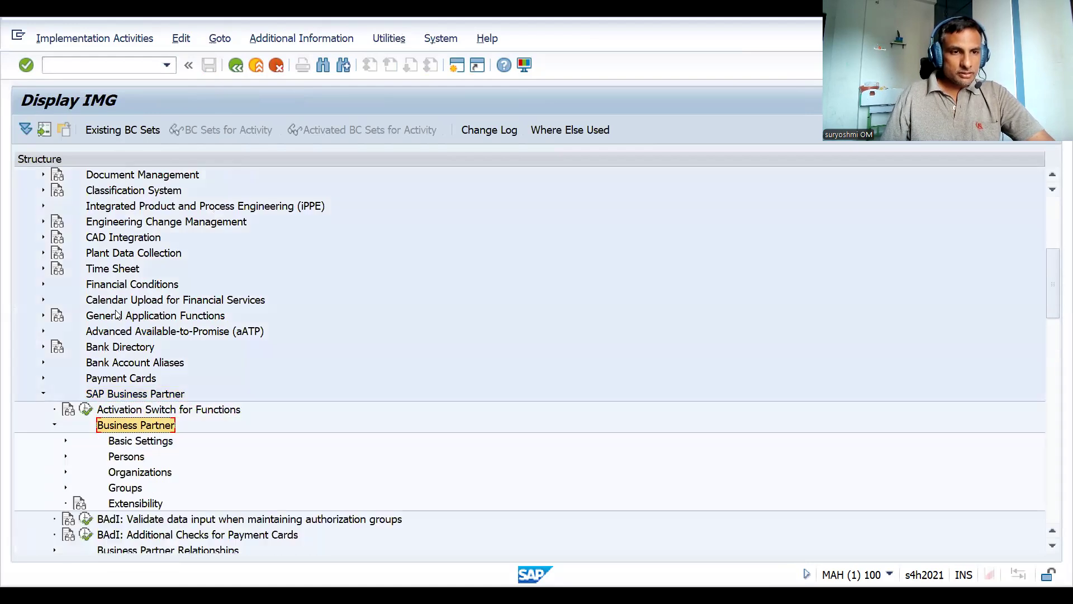
key(Down)
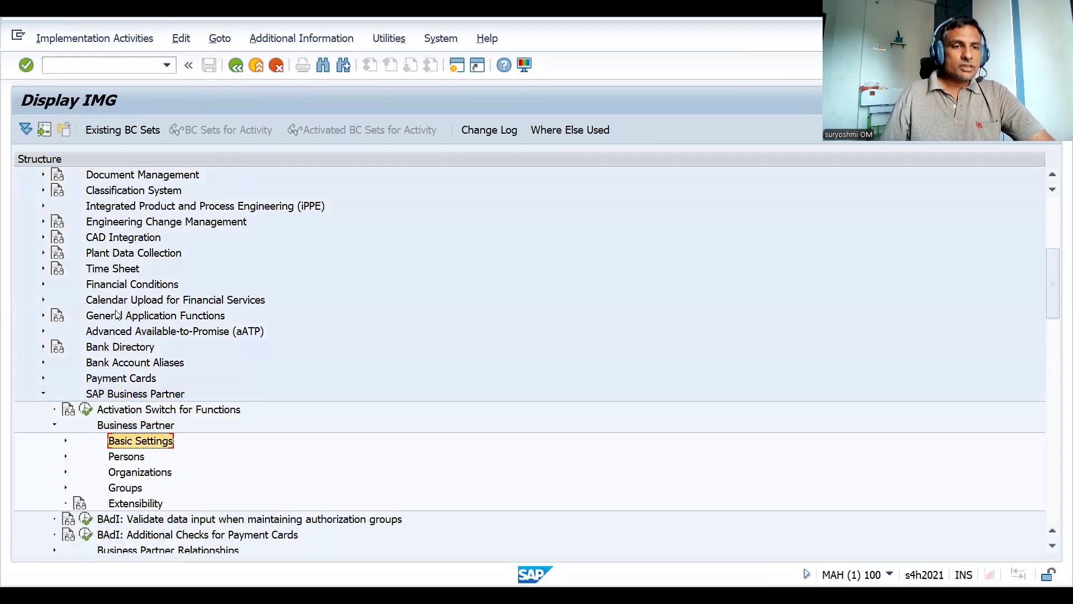
key(Down)
key(Down)
key(Right)
key(Down)
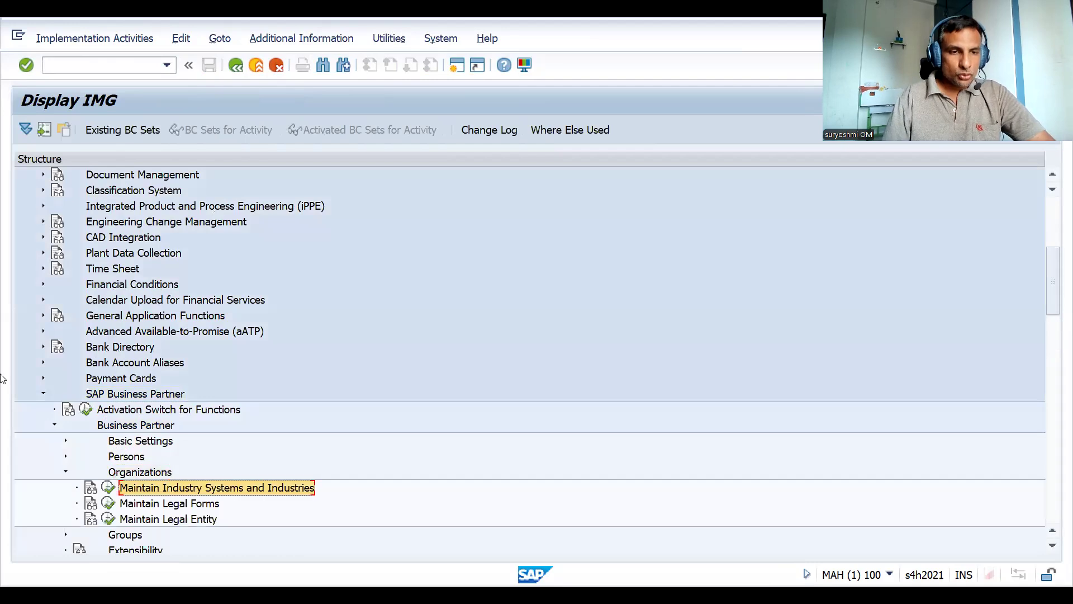
click(108, 490)
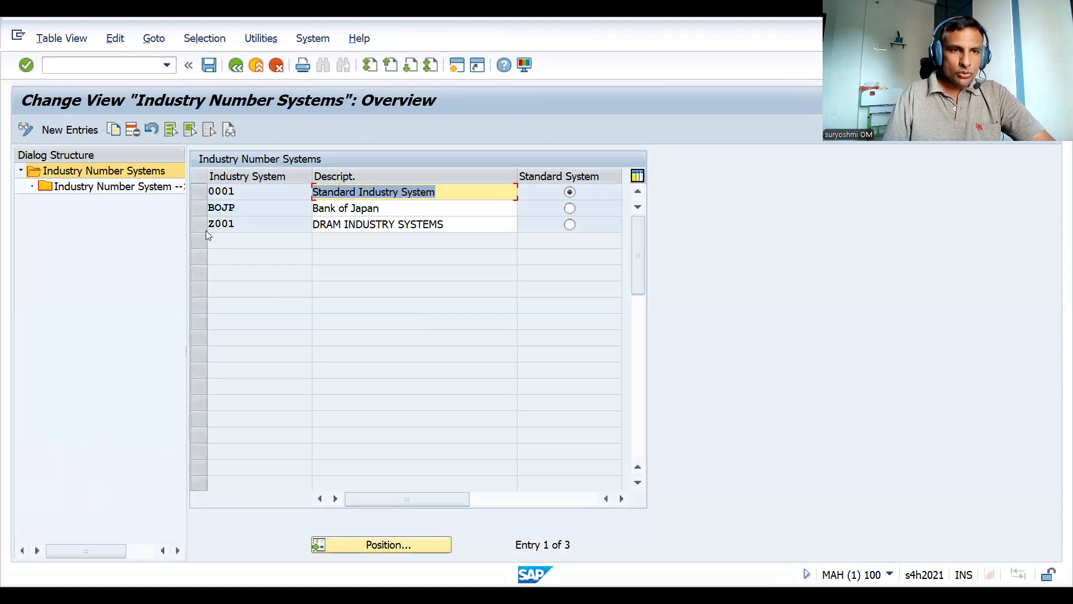
Make Z001 DRAM INDUSTRY SYSTEMS the standard industry system and save it under customizing request MAHK907020
click(569, 225)
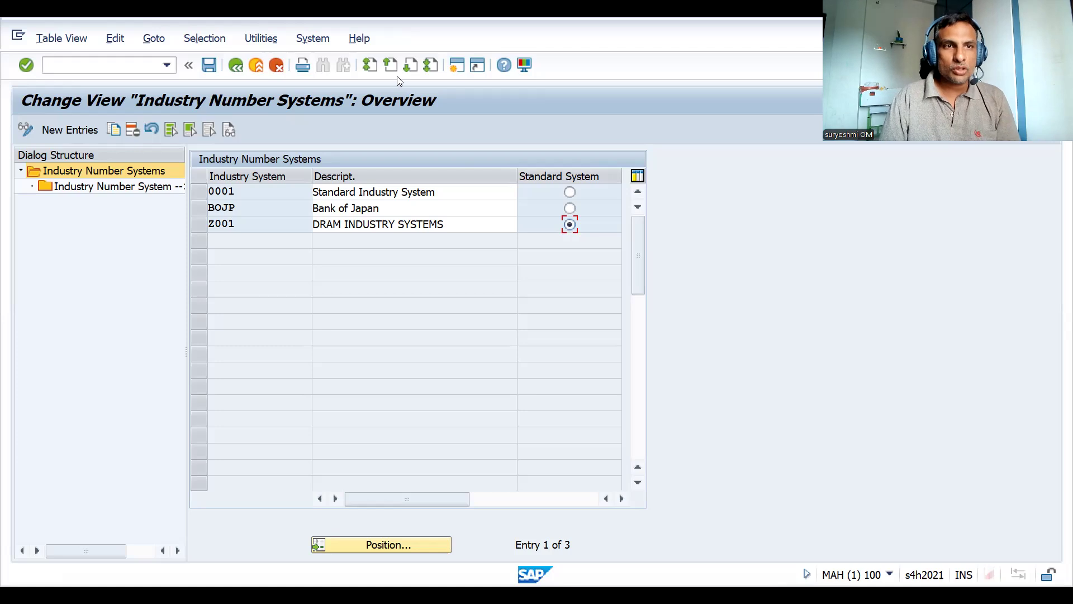
key(ctrl+s)
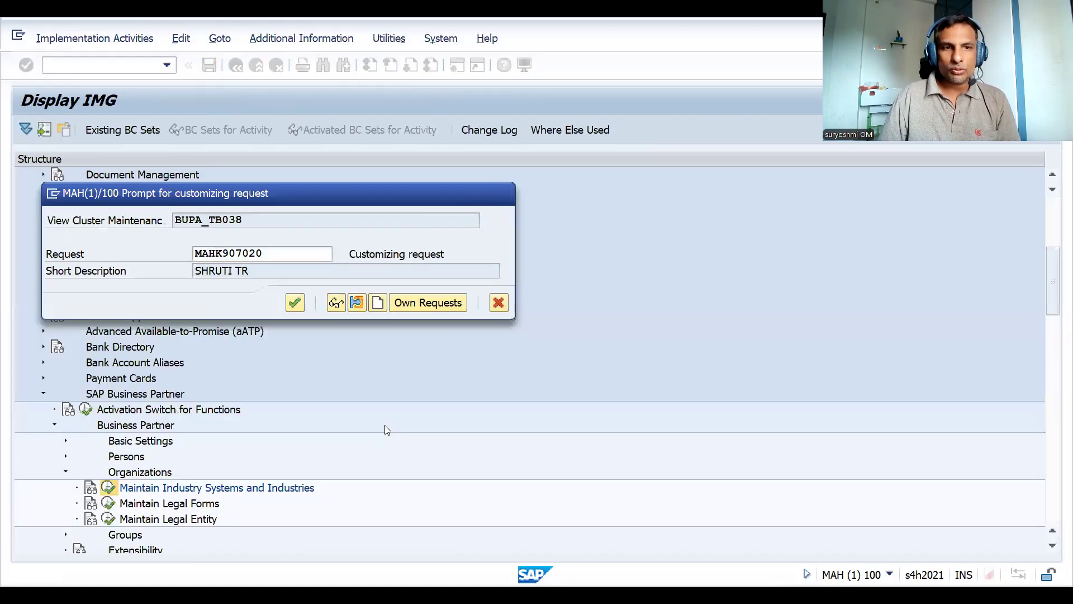
key(Return)
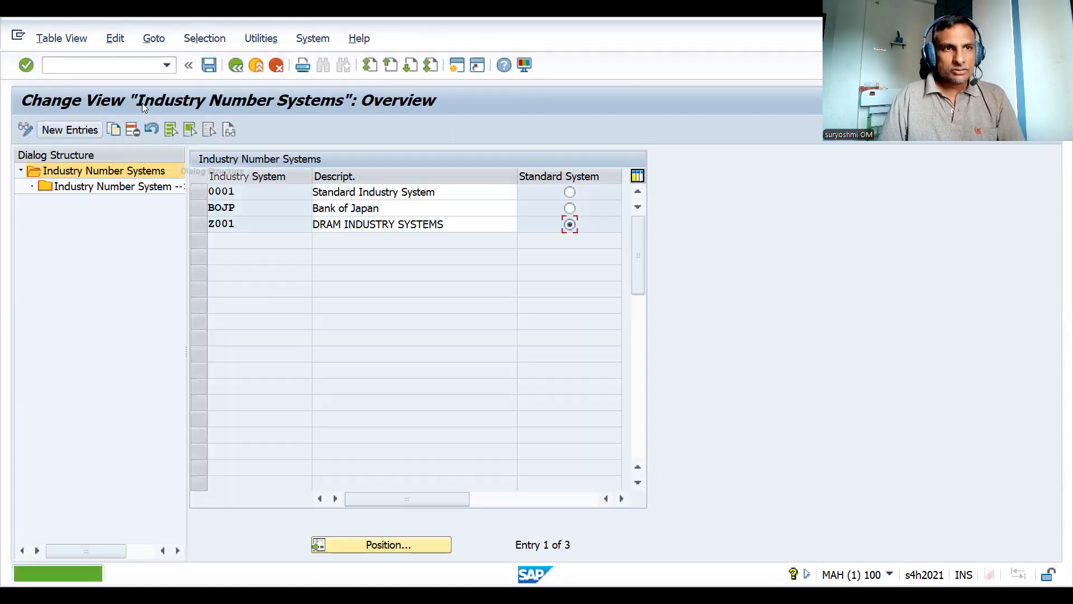
Go to transaction BP, find organizations by search term WATCH and open HUNDAI GERMANY
click(102, 65)
text(/nbp)
key(Return)
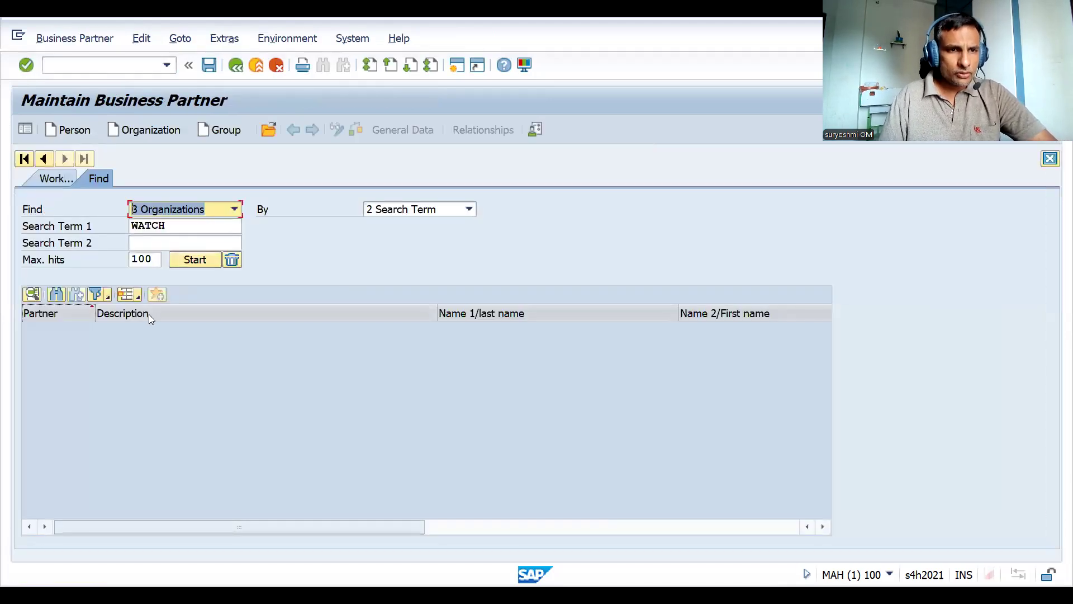
click(195, 260)
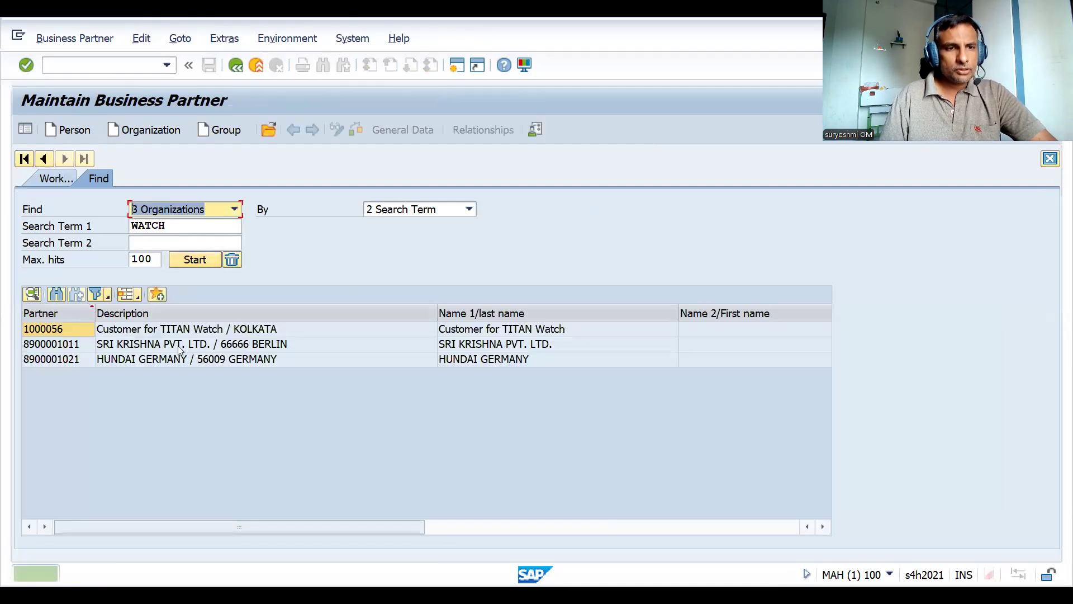
click(173, 359)
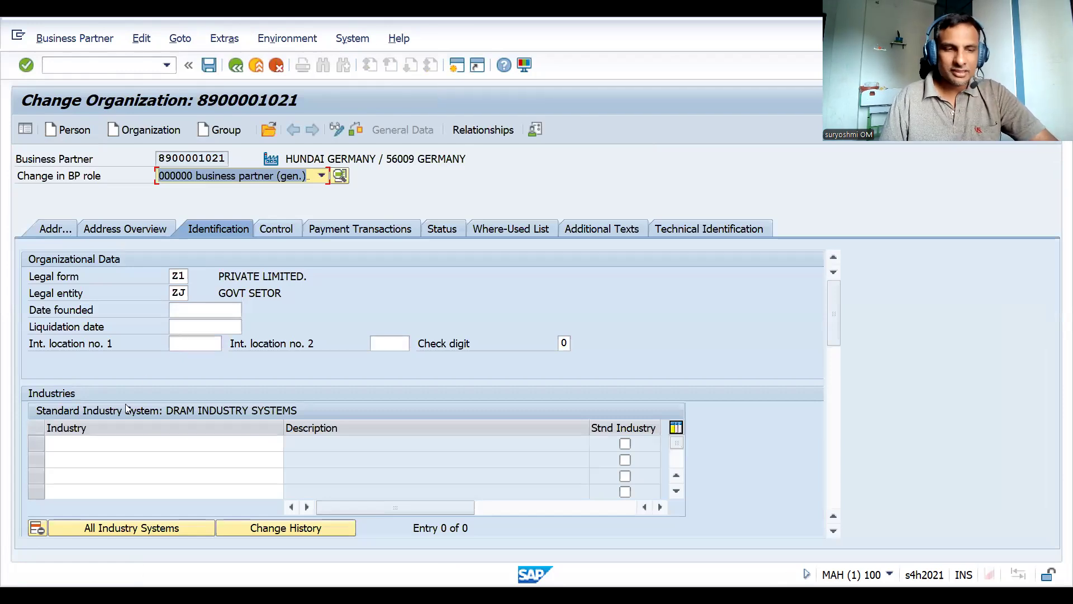
Assign industry Z003 MEDIUM RETAIL to the organization, save the partner, and mark the entry as the standard industry
click(127, 446)
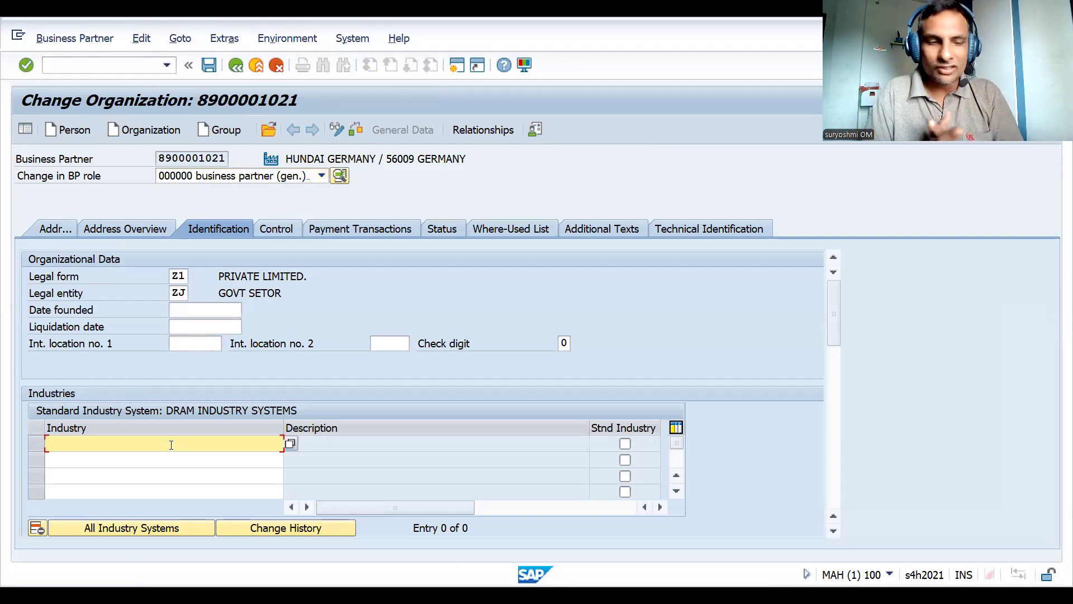
click(291, 450)
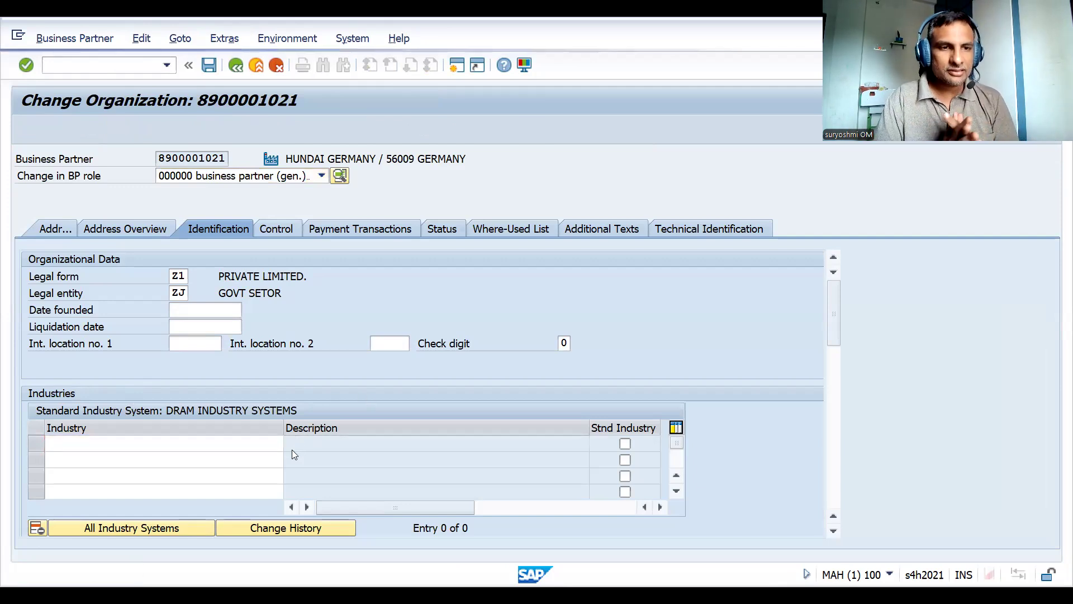
key(F4)
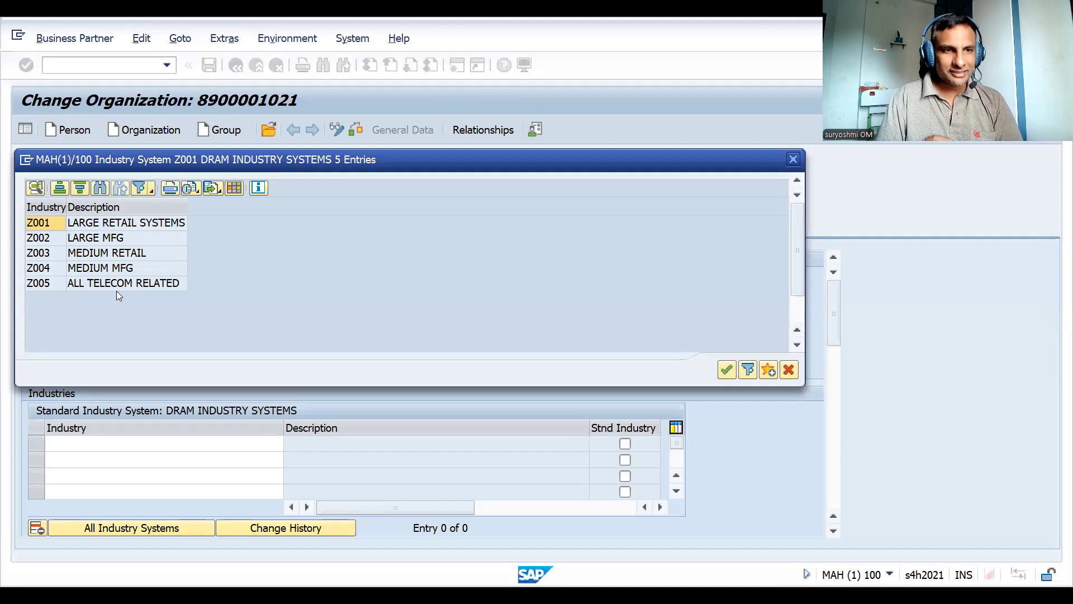
double_click(95, 251)
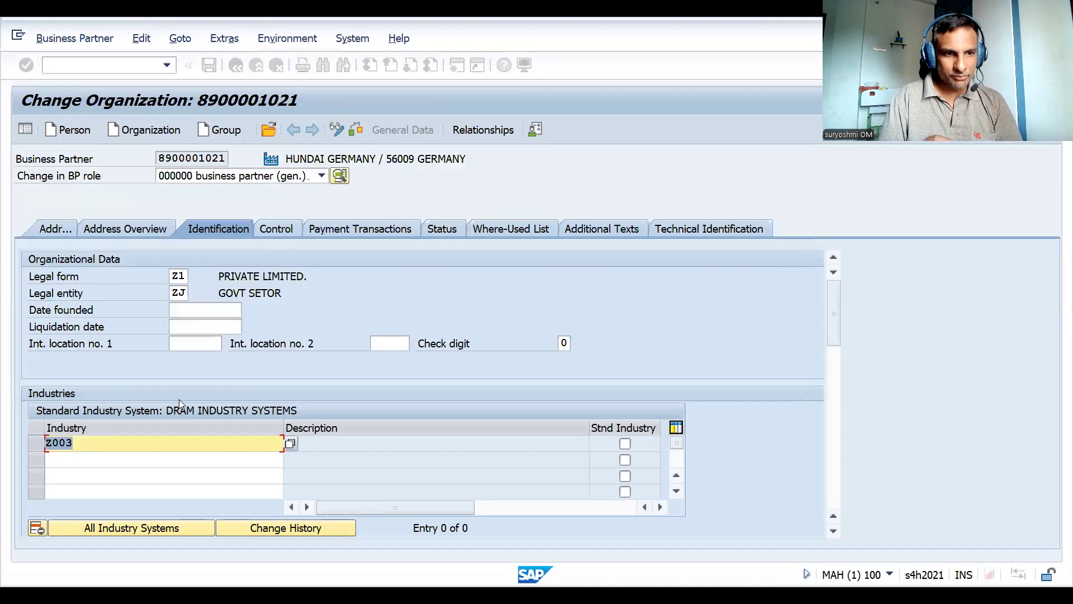
key(Return)
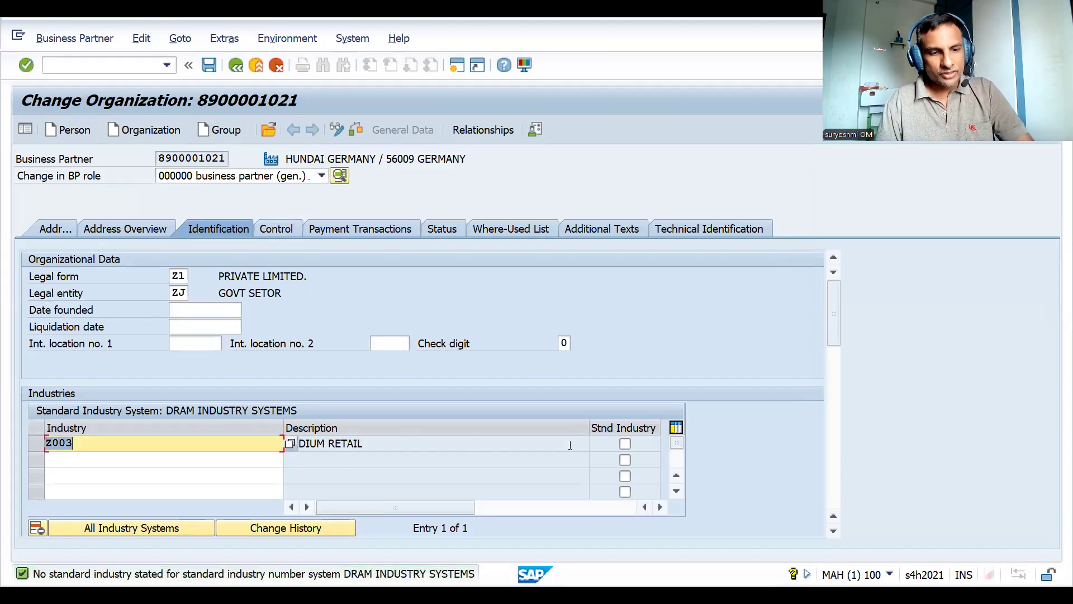
key(ctrl+s)
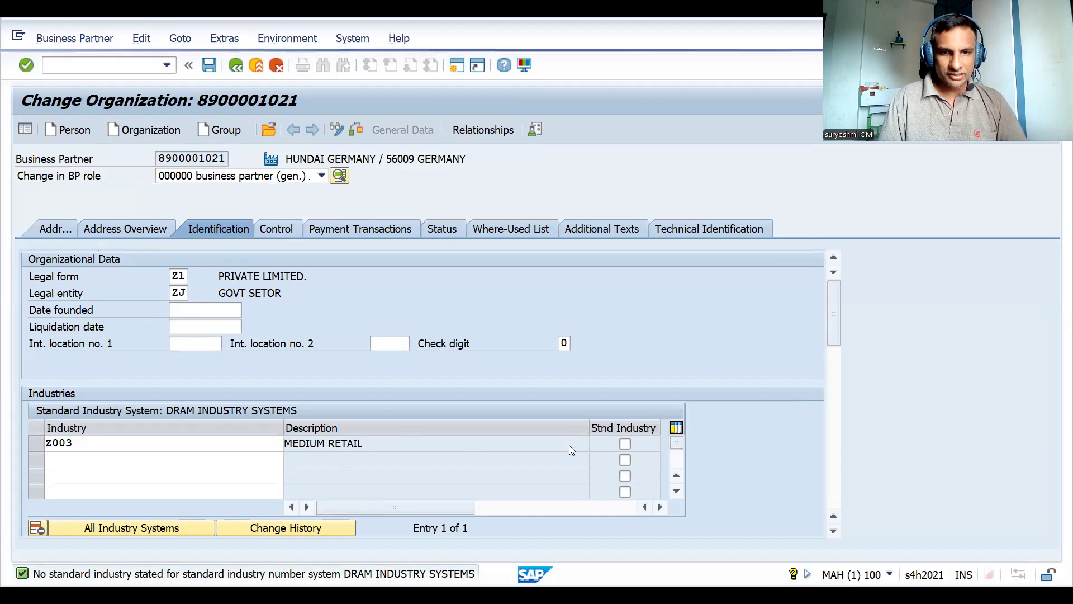
click(536, 453)
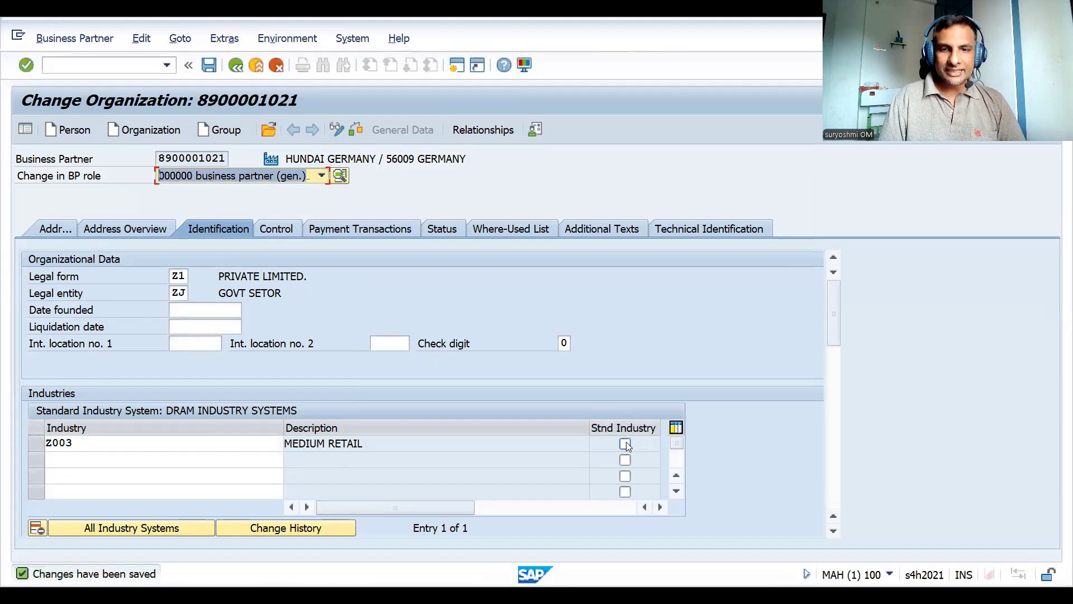
click(626, 443)
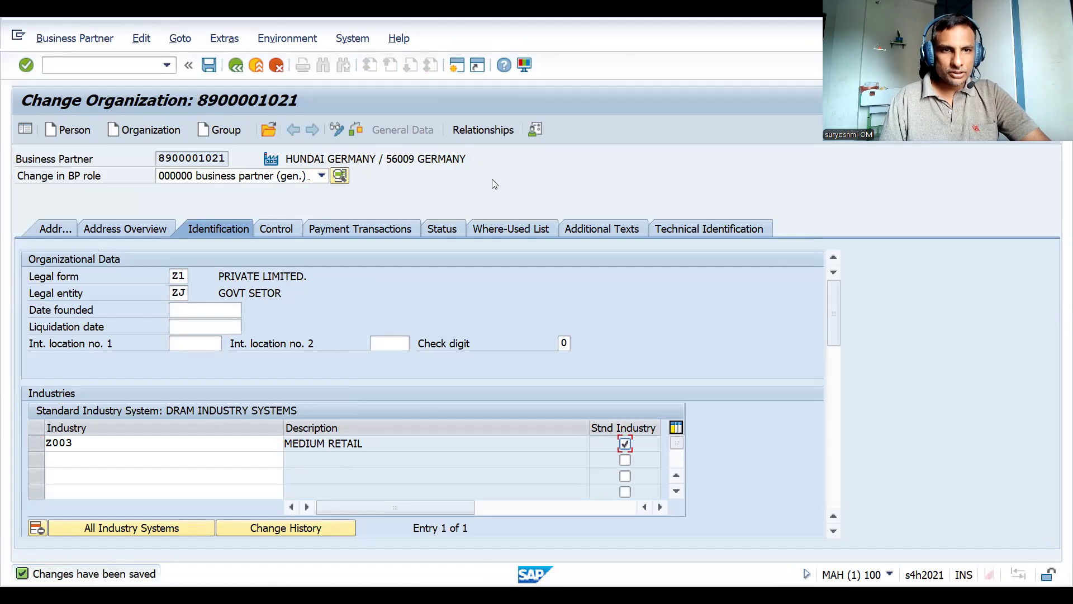
Review the Organizations customizing path on the presentation slide and the field help for the standard industry flag
key(alt+Tab)
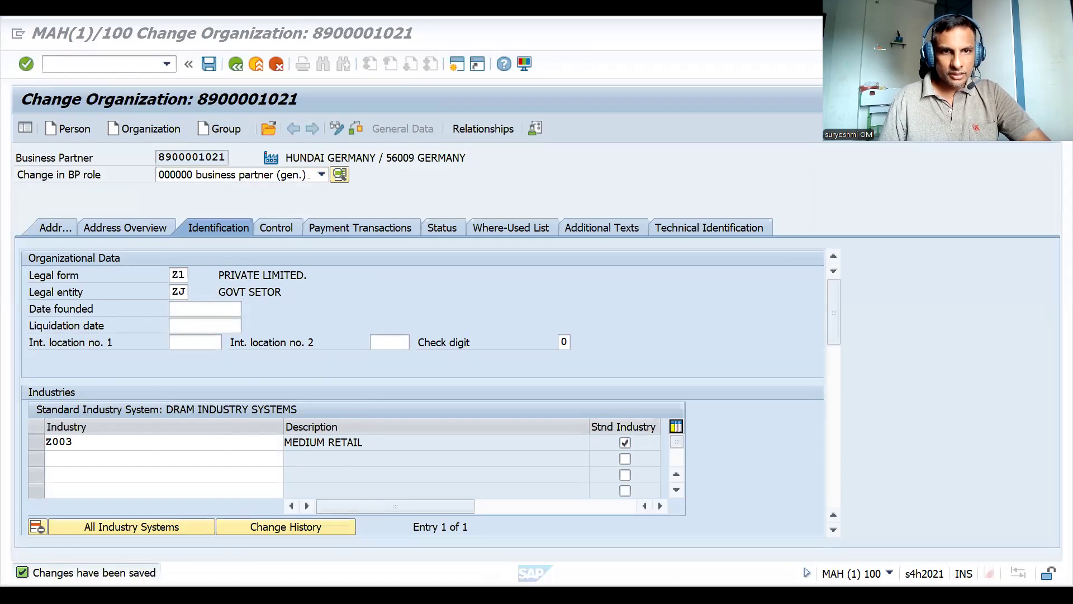
key(alt+Tab)
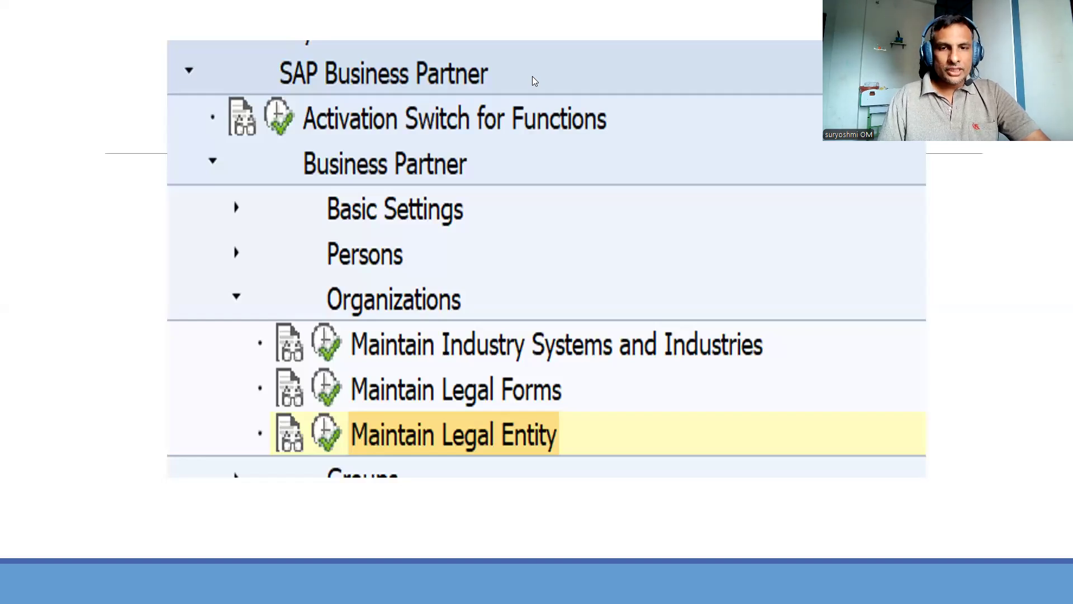
key(alt+Tab)
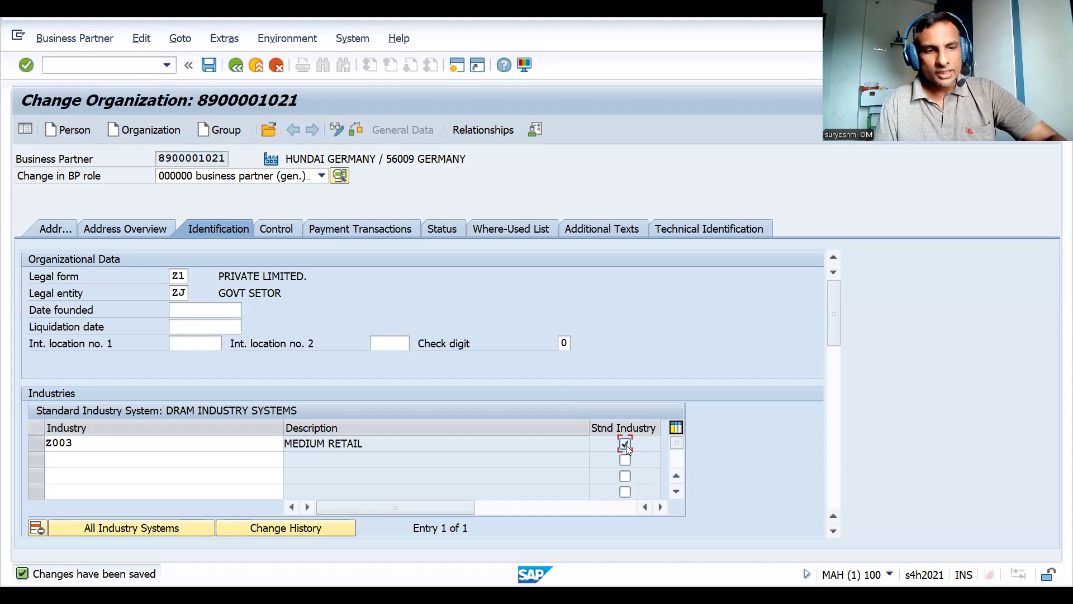
key(F1)
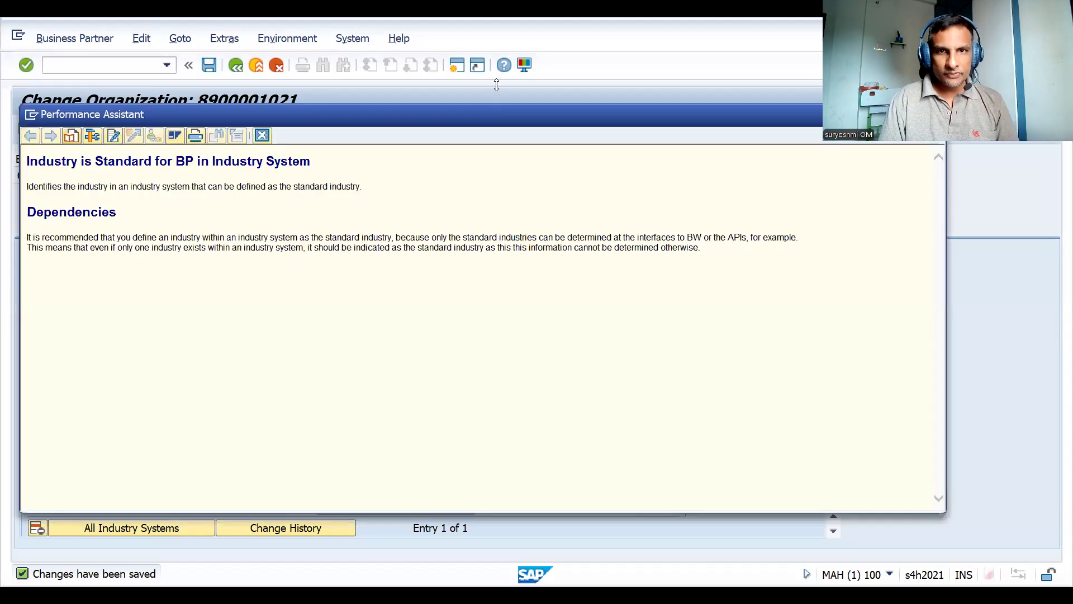
key(alt+Tab)
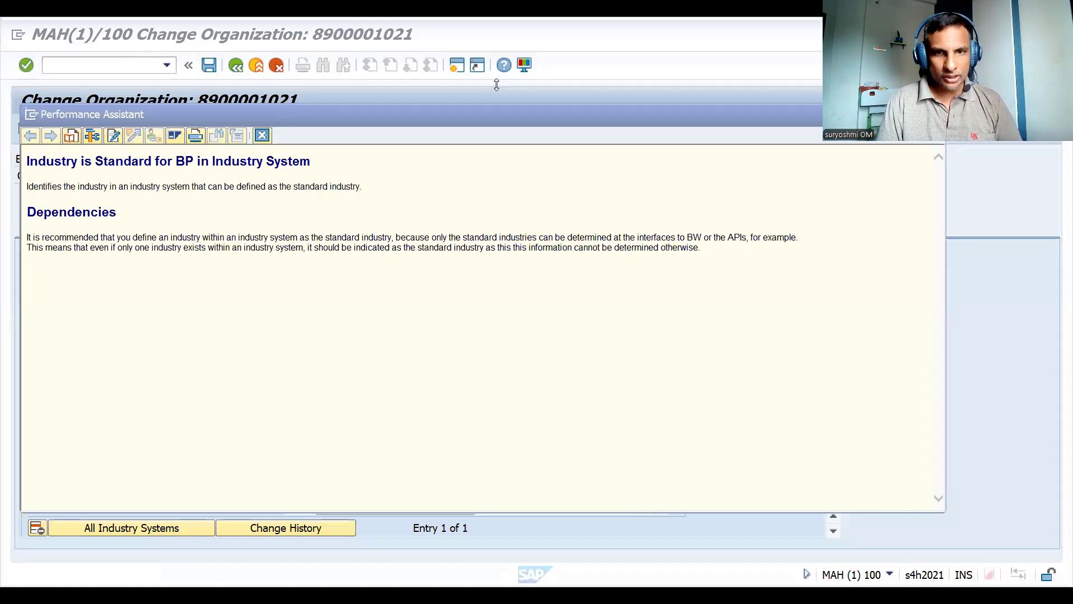
click(207, 260)
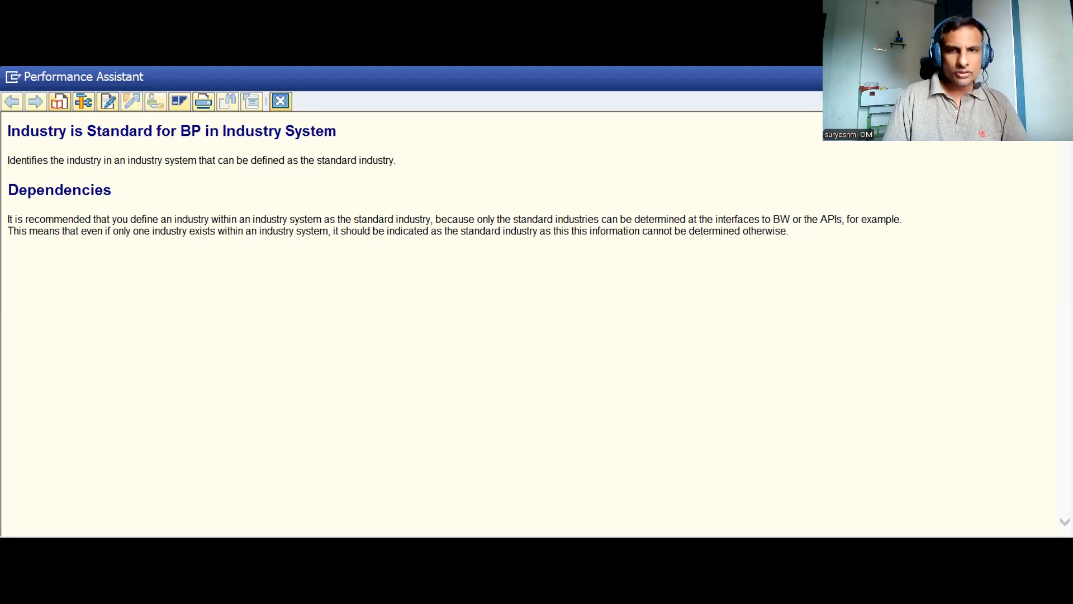
Switch to the browser showing the RAISEYOURSKILLS YouTube channel and look through the instructor's course listings on Udemy
key(alt+Tab)
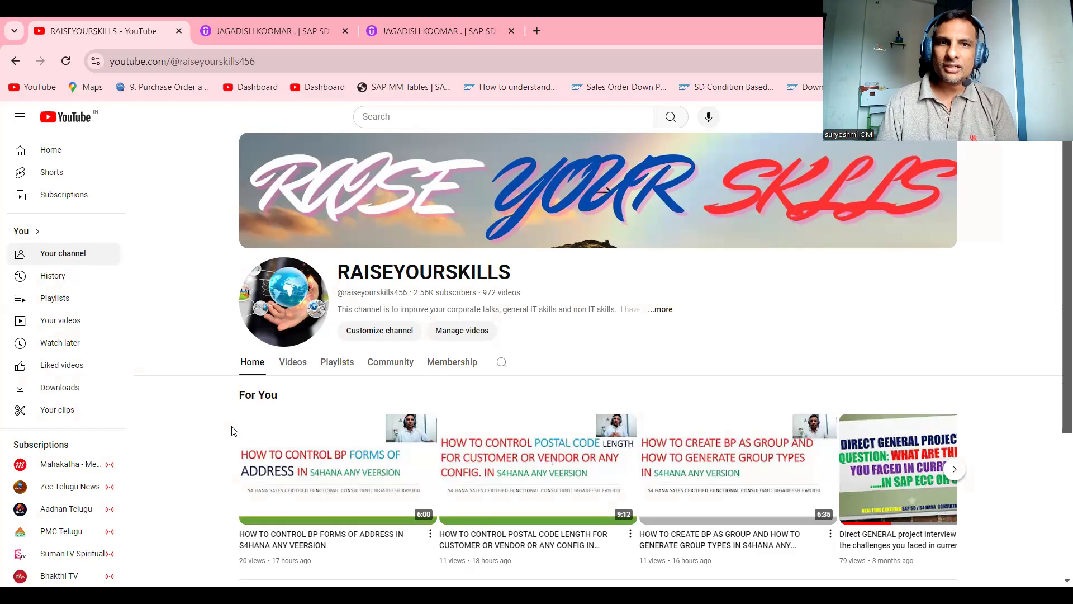
click(241, 32)
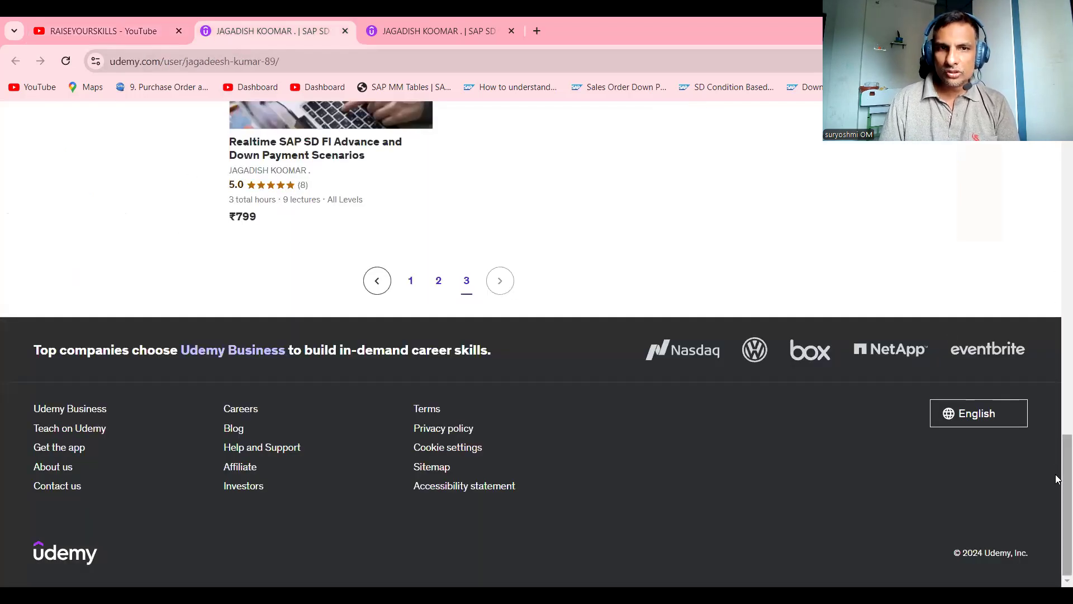
drag(1057, 479, 1040, 299)
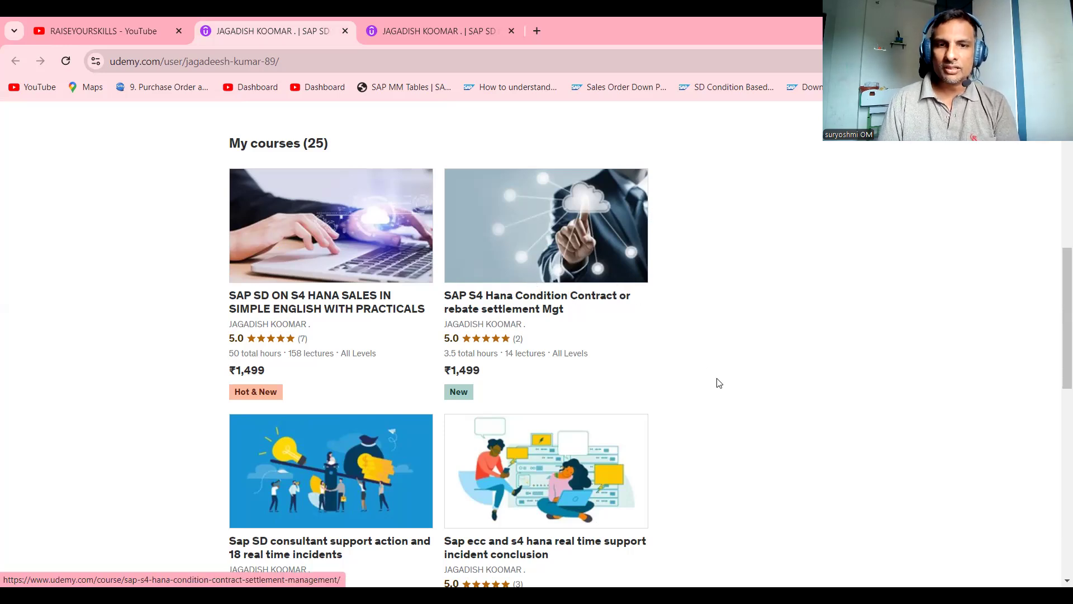
scroll(1058, 452, down, 8)
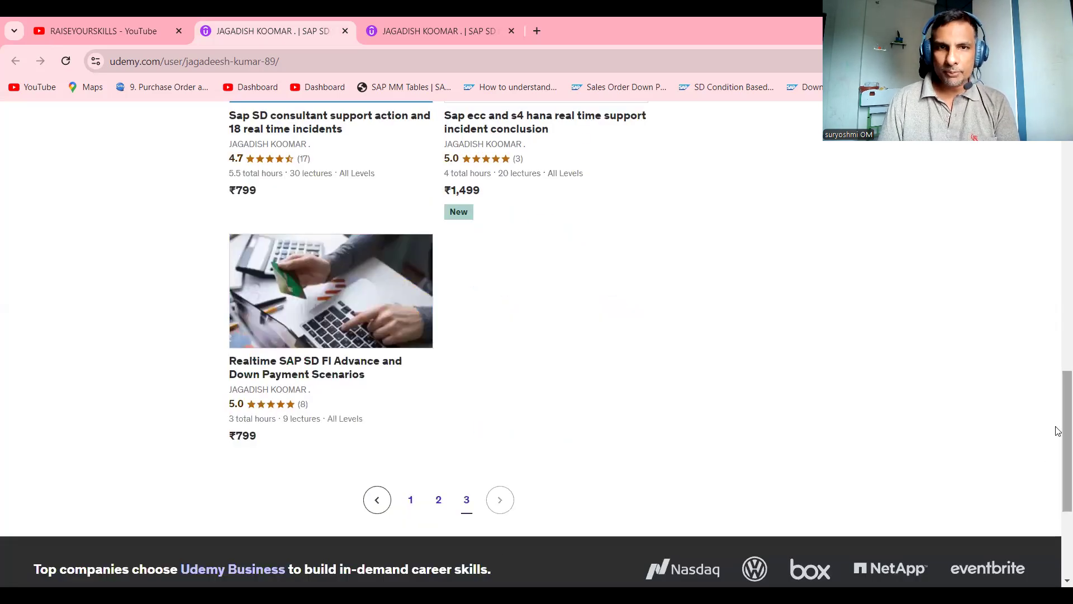
scroll(1048, 190, up, 13)
scroll(1047, 190, up, 2)
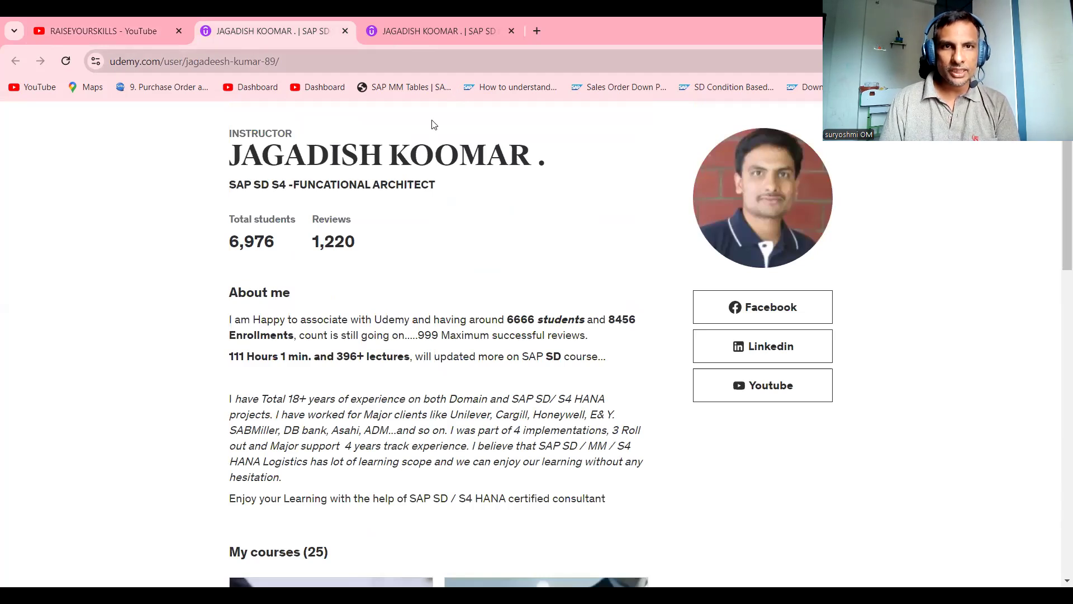
click(420, 22)
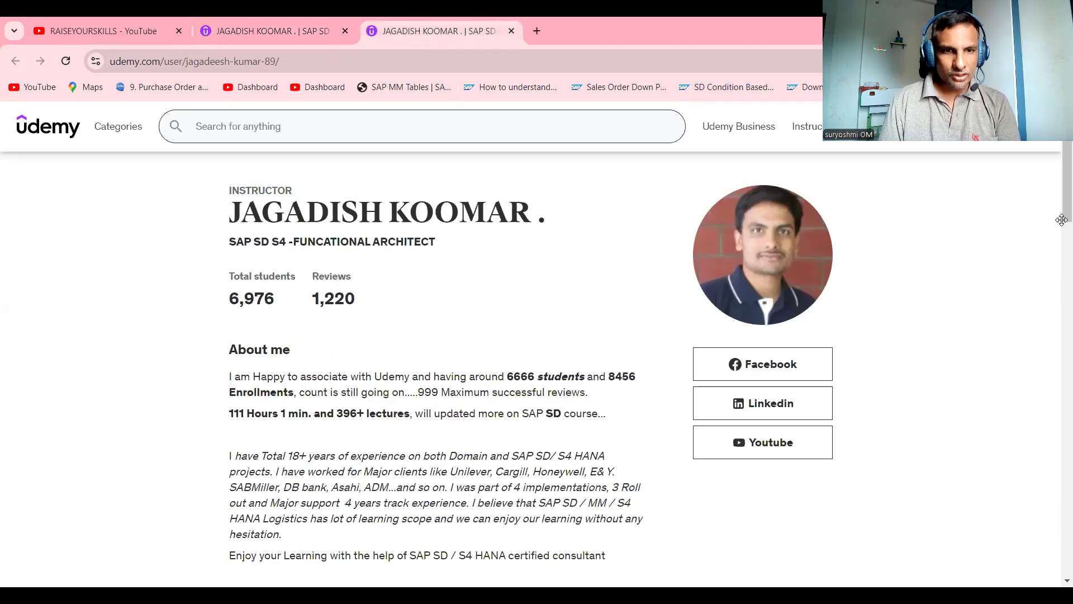
drag(1061, 219, 1059, 520)
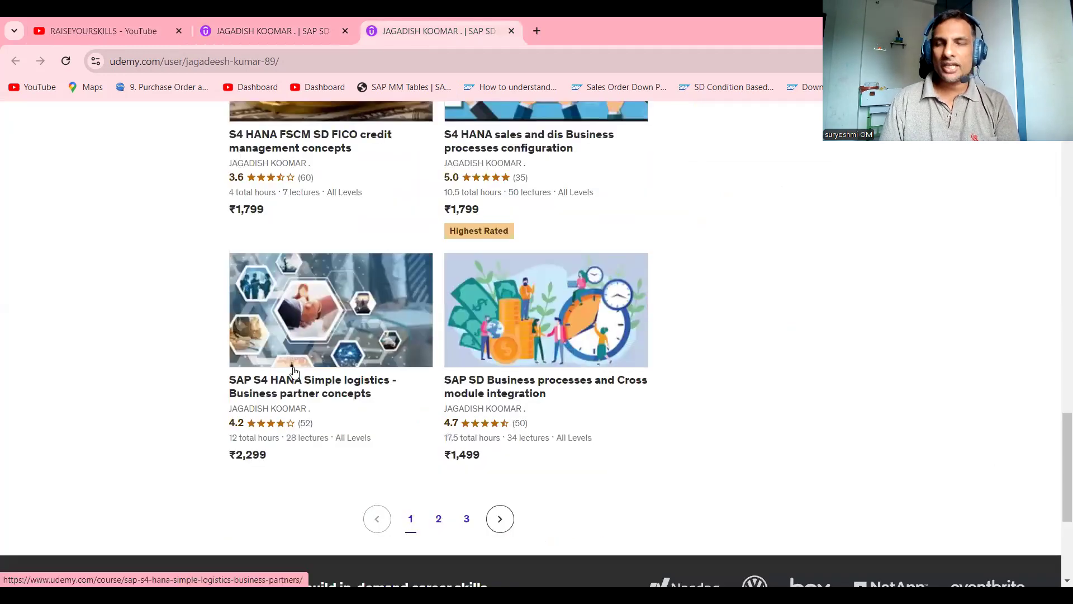